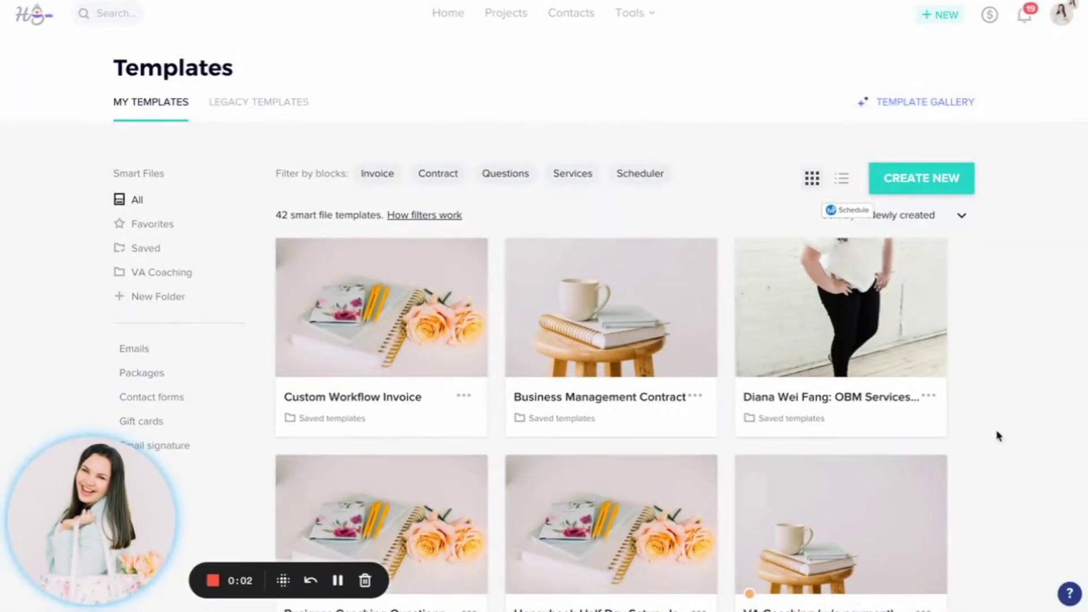
# Switch to the Template Gallery and browse the available templates
pyautogui.click(56, 584)
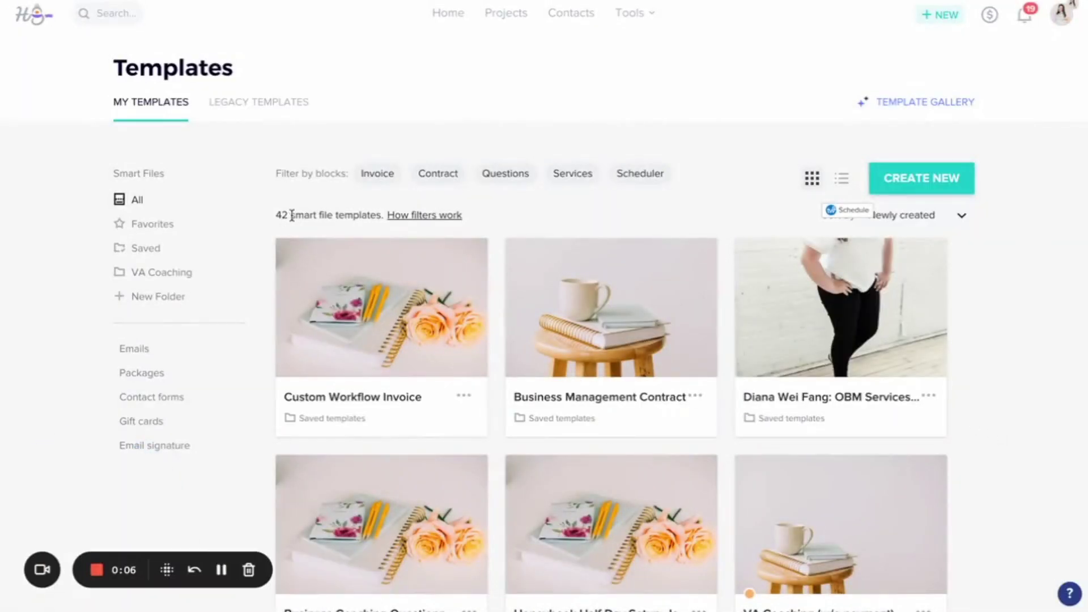
pyautogui.click(961, 182)
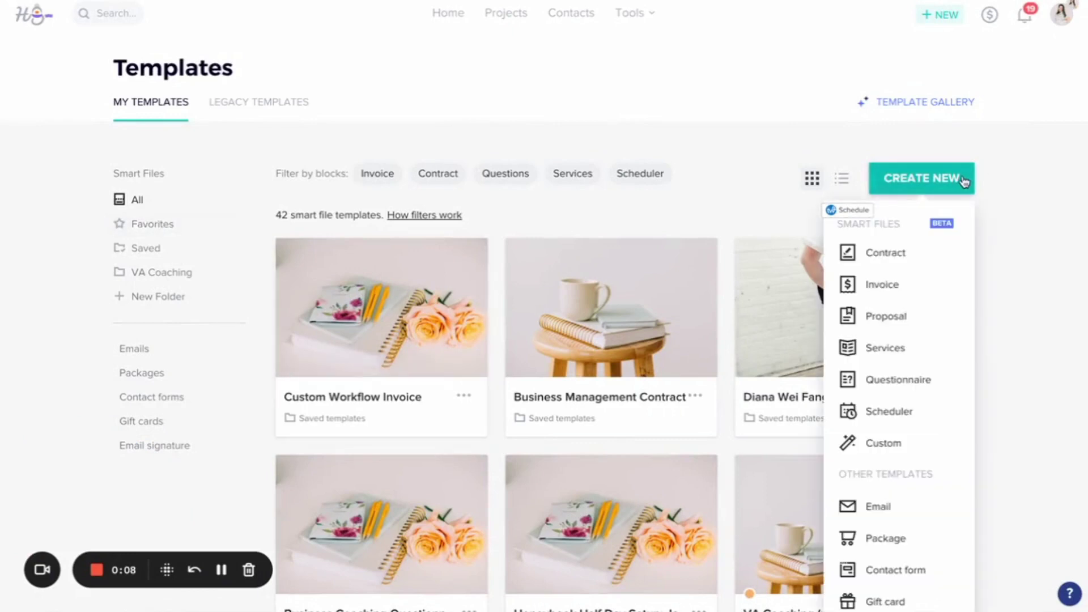
pyautogui.click(1044, 318)
pyautogui.click(924, 108)
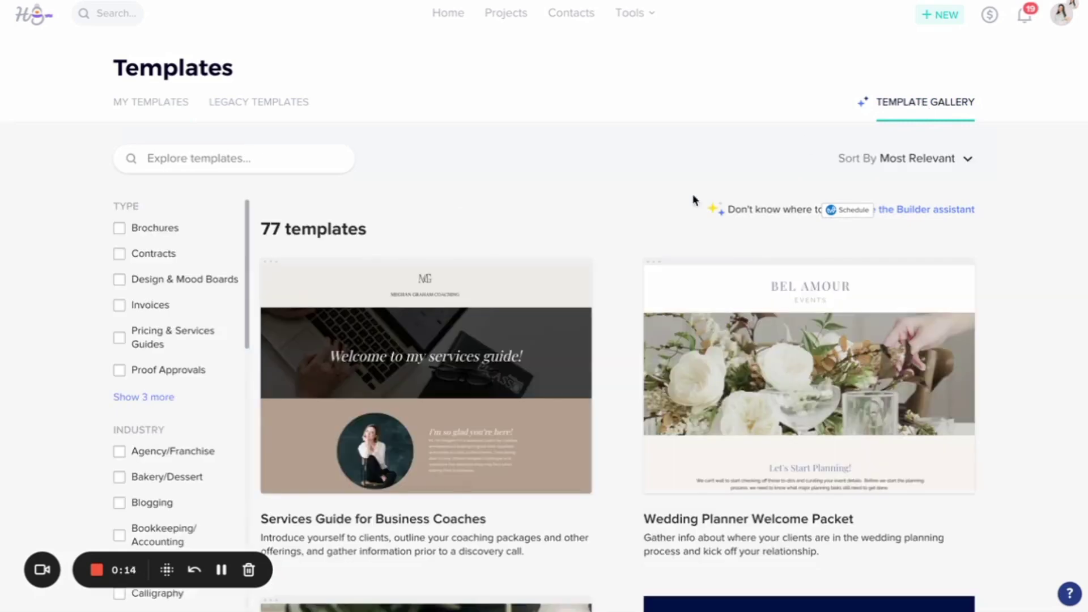
pyautogui.scroll(-4, 695, 202)
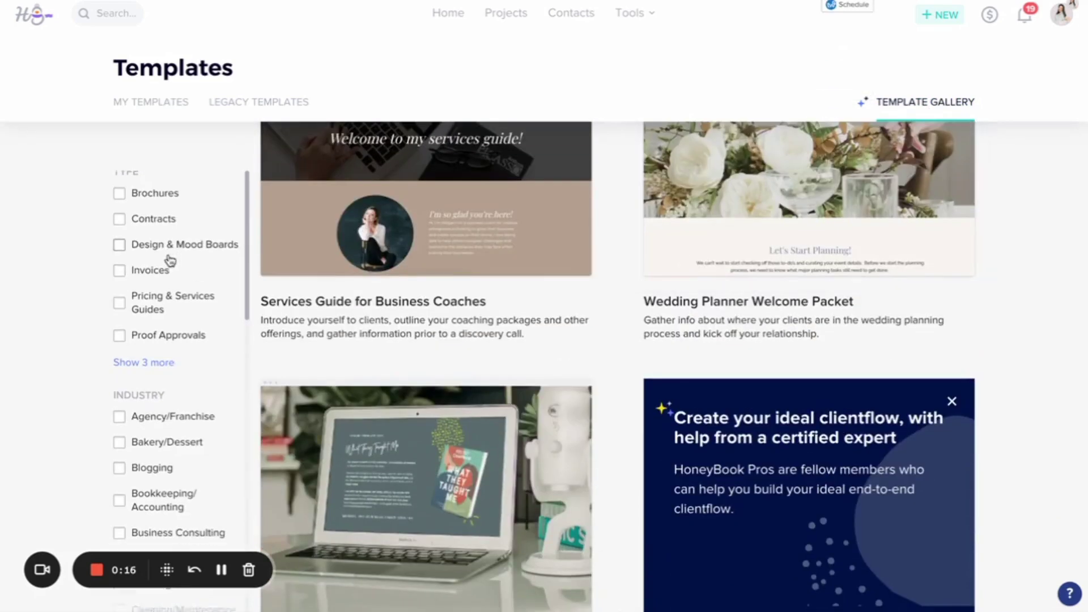
pyautogui.scroll(-5, 170, 267)
pyautogui.scroll(-3, 150, 311)
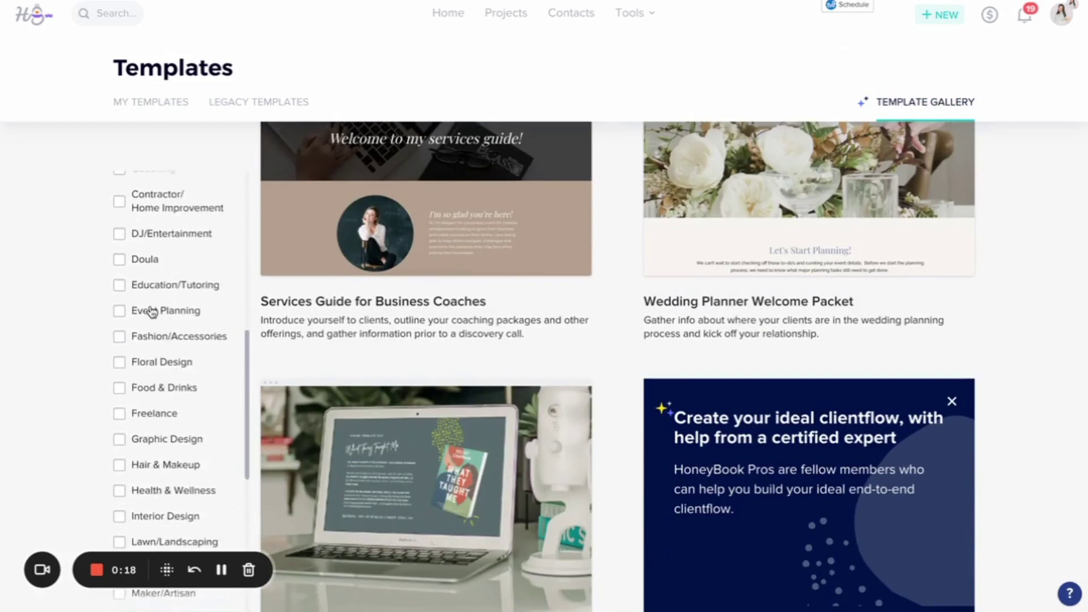
pyautogui.scroll(8, 148, 311)
# Filter the gallery to Pricing & Services Guides and scroll through the 22 results
pyautogui.click(121, 311)
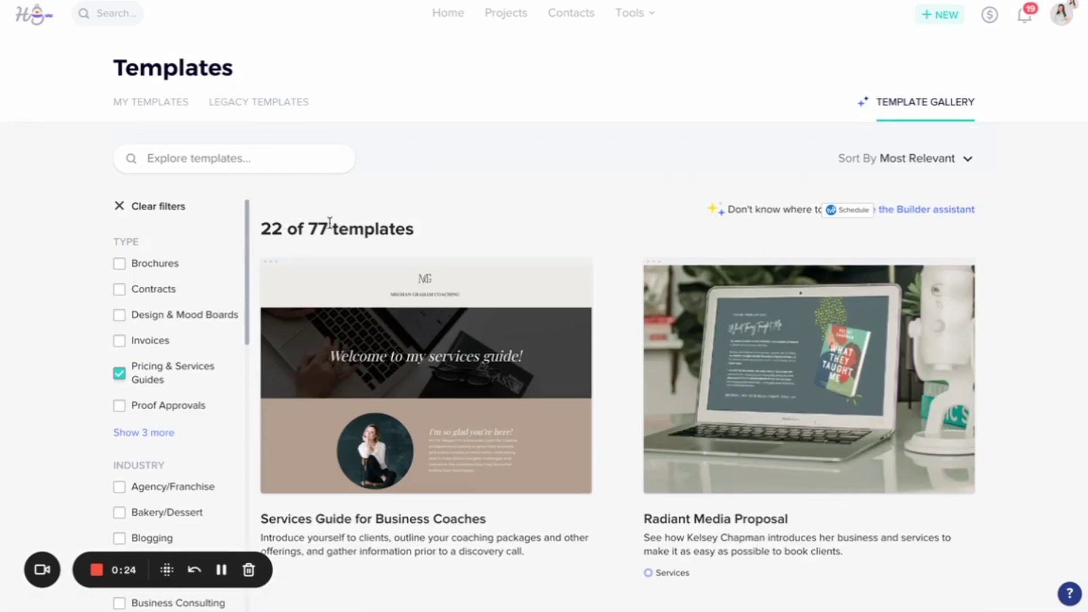
pyautogui.scroll(-9, 537, 278)
pyautogui.scroll(-12, 537, 278)
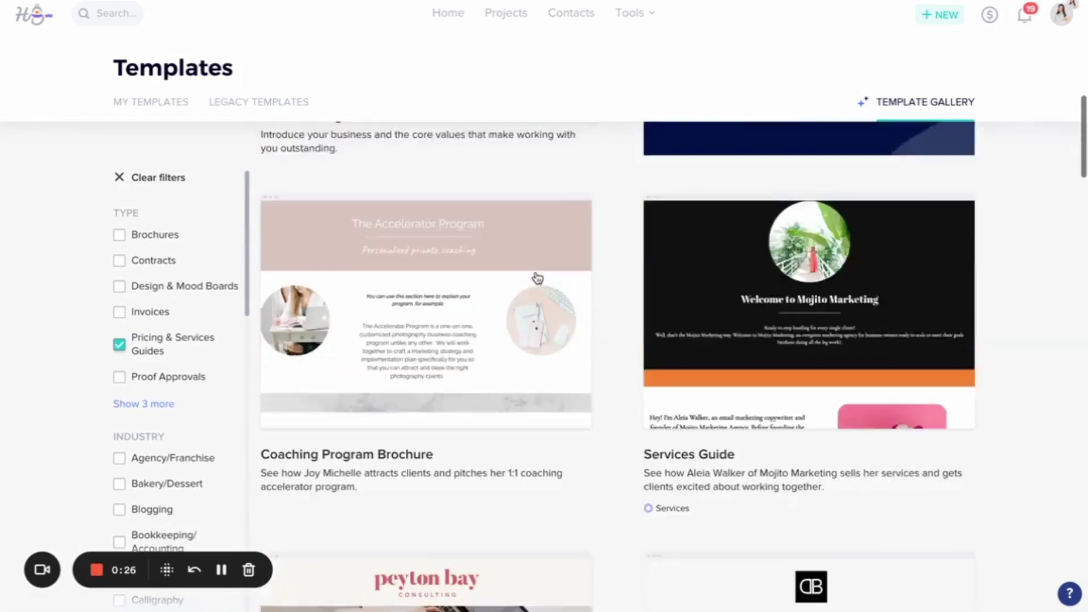
pyautogui.scroll(-4, 538, 278)
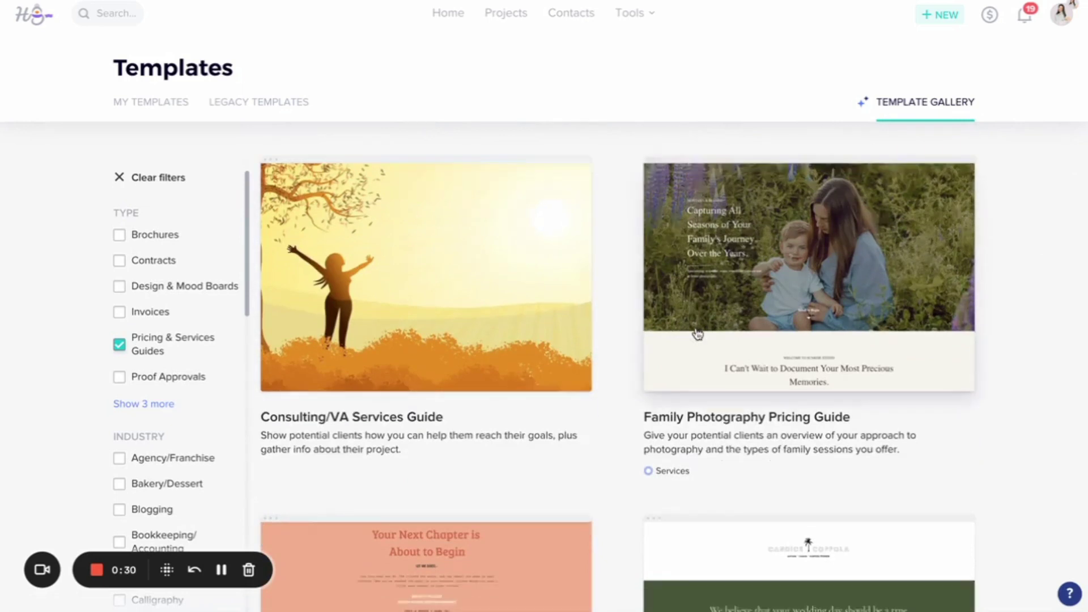
pyautogui.scroll(-3, 696, 329)
pyautogui.scroll(-3, 696, 328)
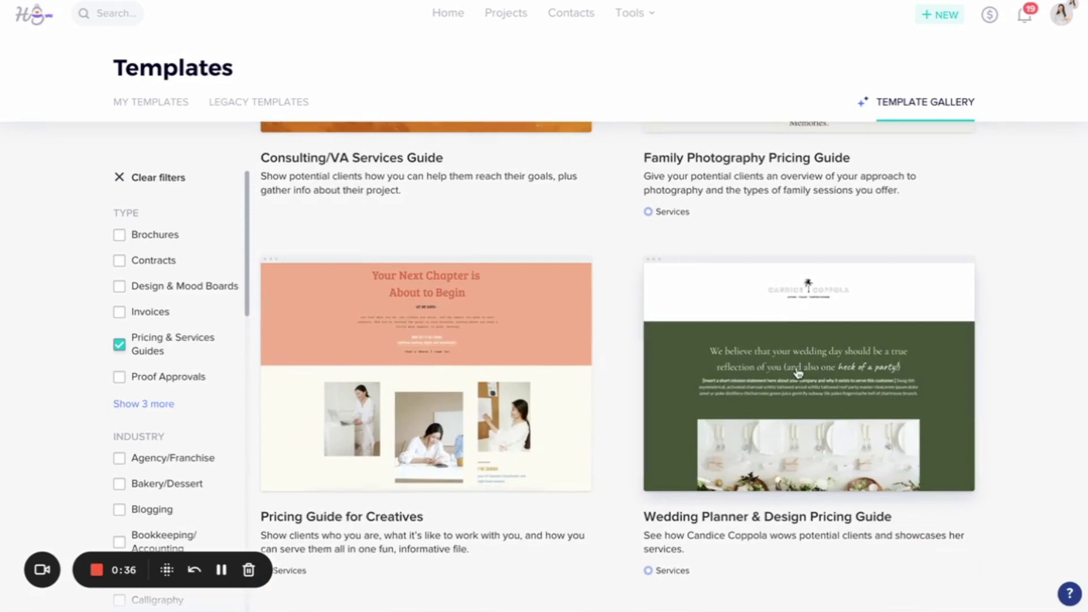
# Preview the Wedding Planner & Design Pricing Guide through its cover, Our Philosophy and love stories pages
pyautogui.click(798, 373)
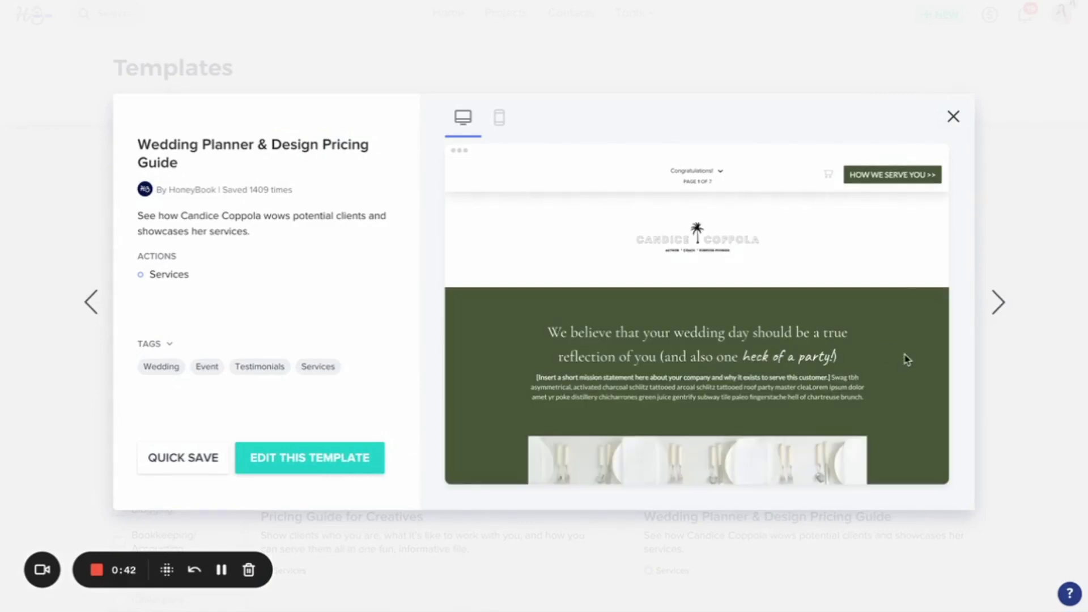
pyautogui.scroll(-15, 870, 328)
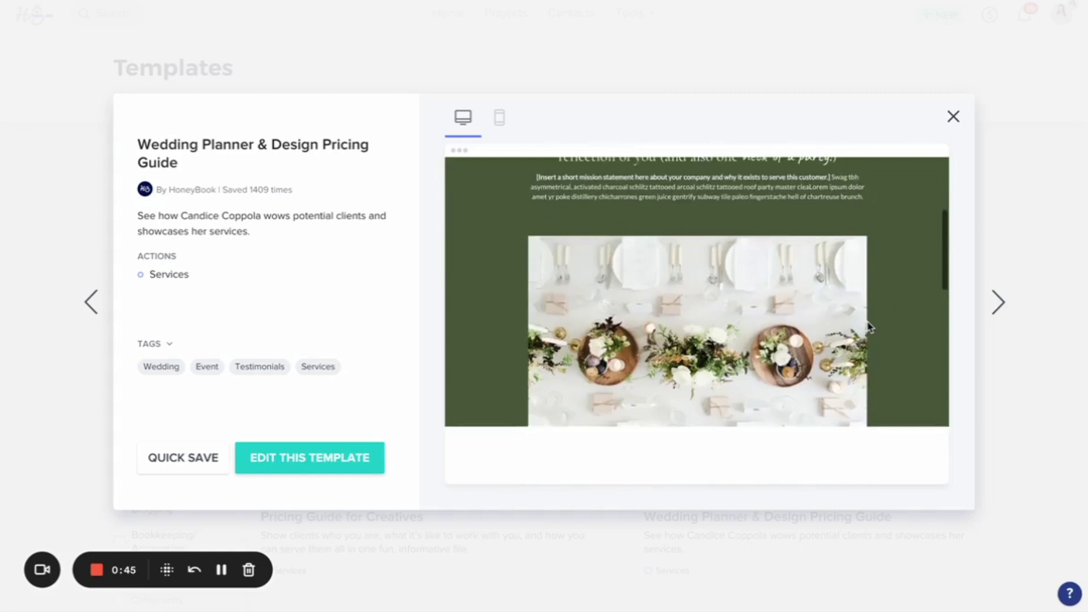
pyautogui.scroll(-3, 870, 328)
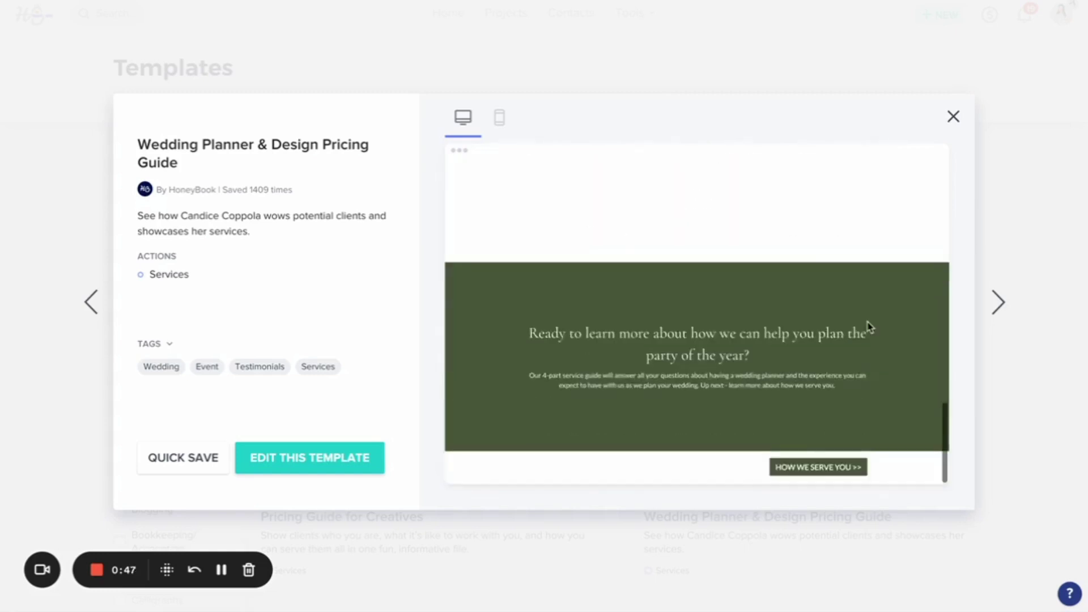
pyautogui.scroll(18, 867, 323)
pyautogui.click(894, 181)
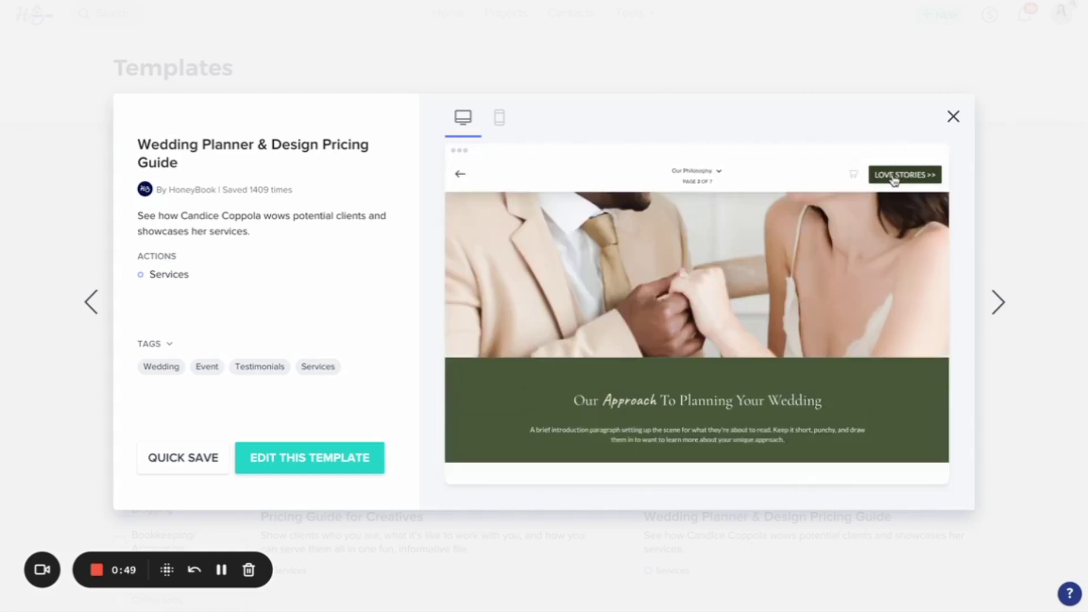
pyautogui.scroll(-8, 845, 299)
pyautogui.scroll(-4, 844, 299)
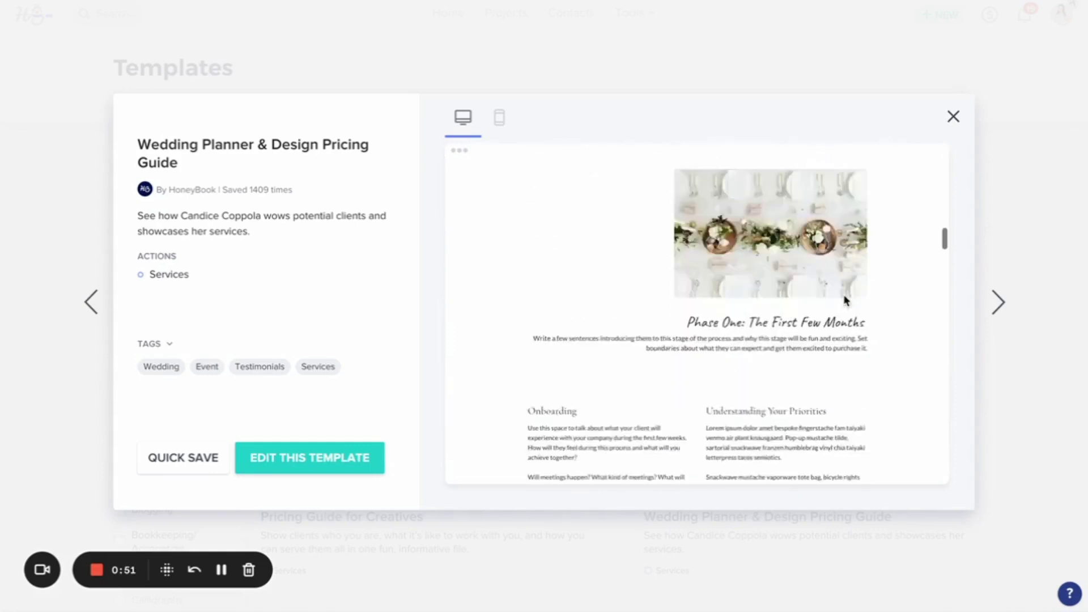
pyautogui.scroll(12, 848, 299)
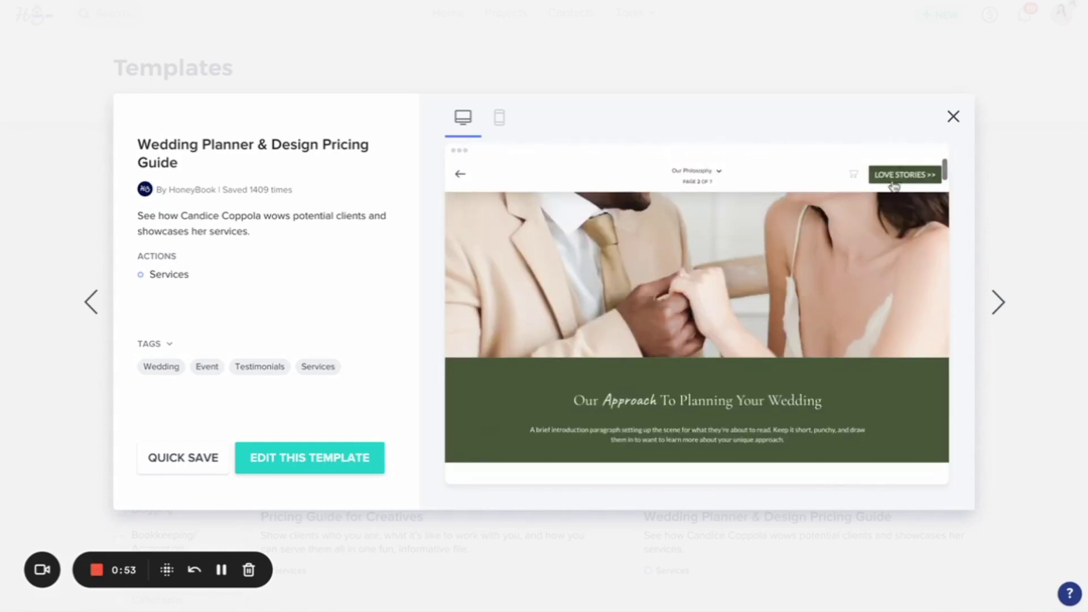
pyautogui.click(896, 175)
pyautogui.scroll(-5, 824, 289)
pyautogui.scroll(-3, 824, 289)
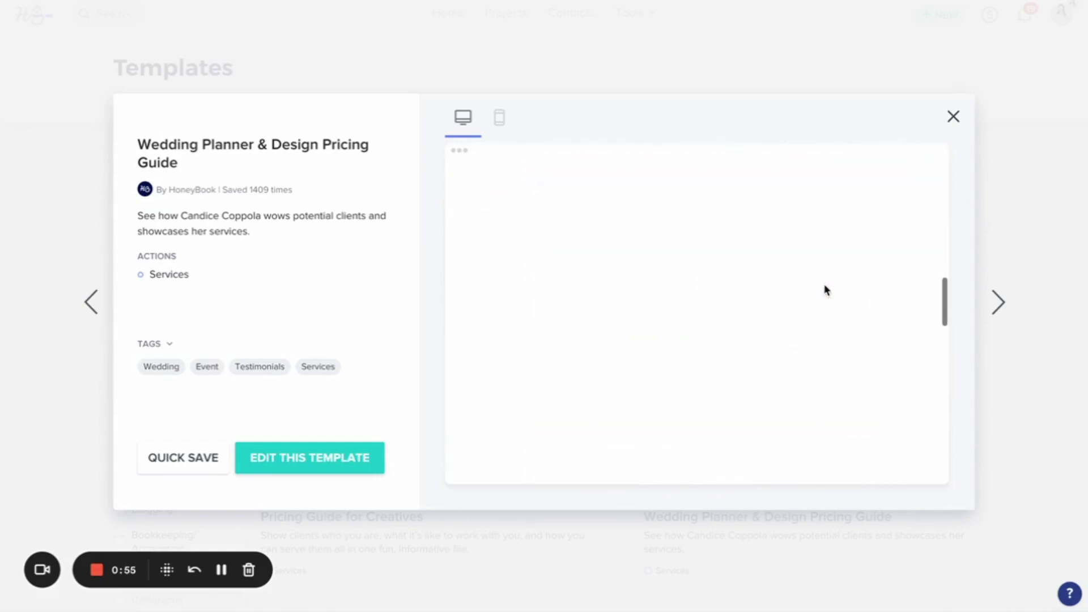
pyautogui.scroll(10, 870, 182)
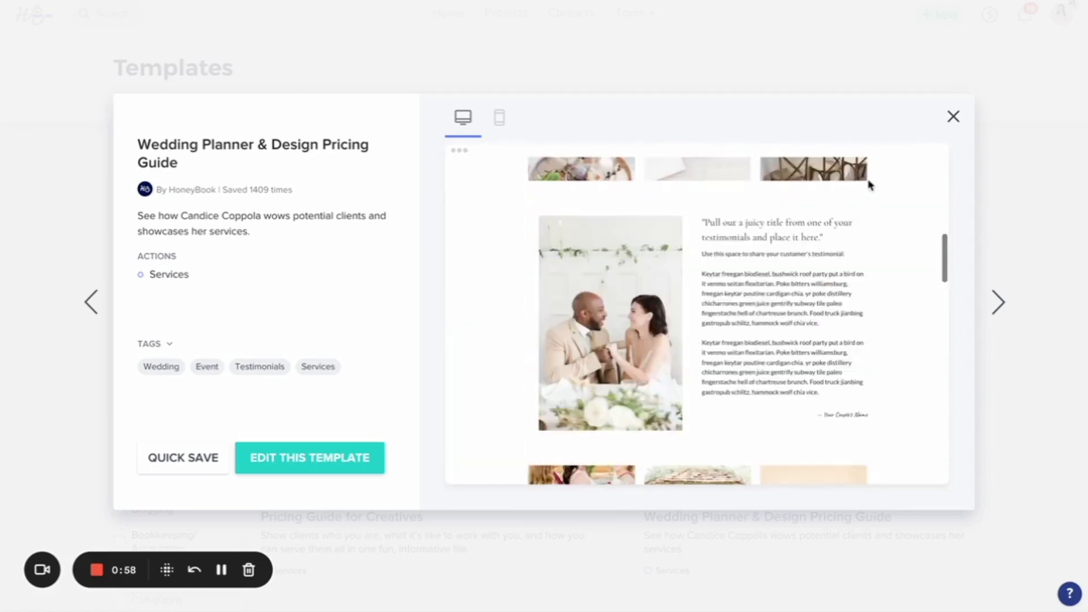
# Continue the preview through the Services, About Us, Let's Connect and final note pages
pyautogui.click(885, 177)
pyautogui.scroll(-5, 783, 323)
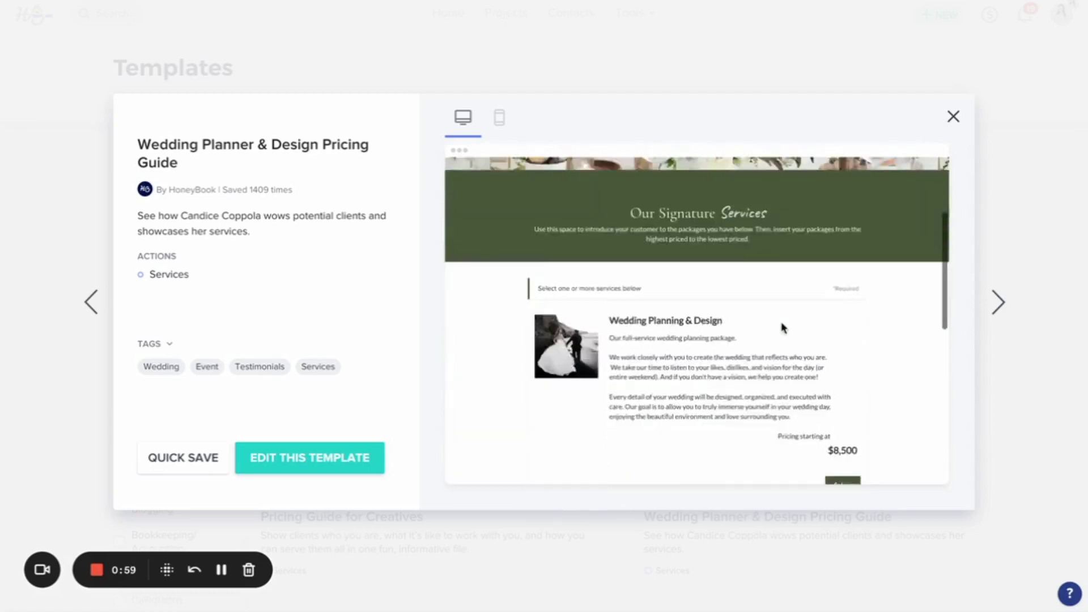
pyautogui.scroll(-8, 841, 362)
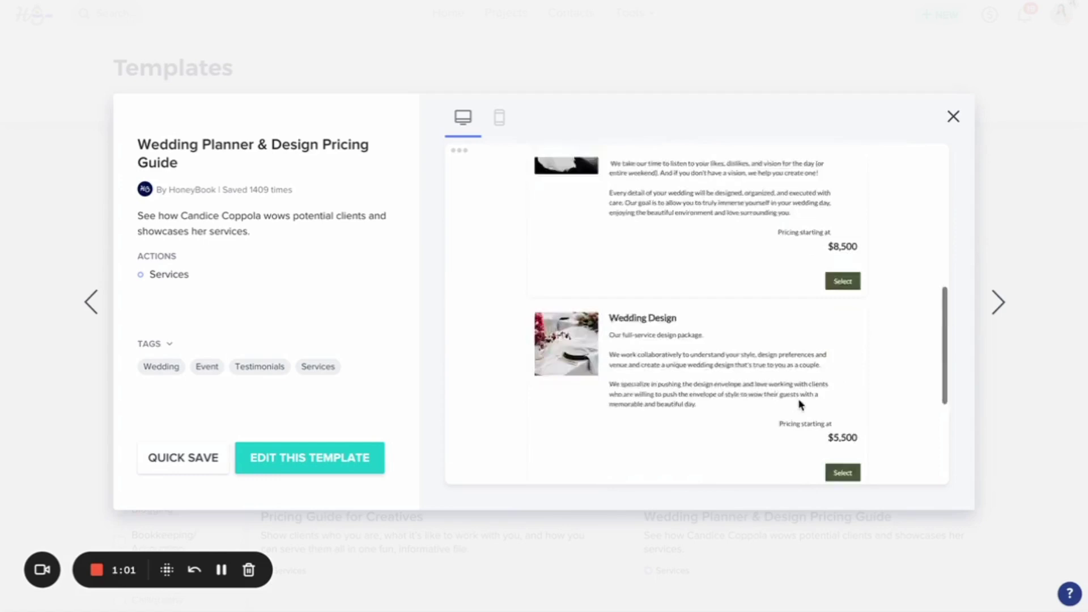
pyautogui.scroll(15, 799, 404)
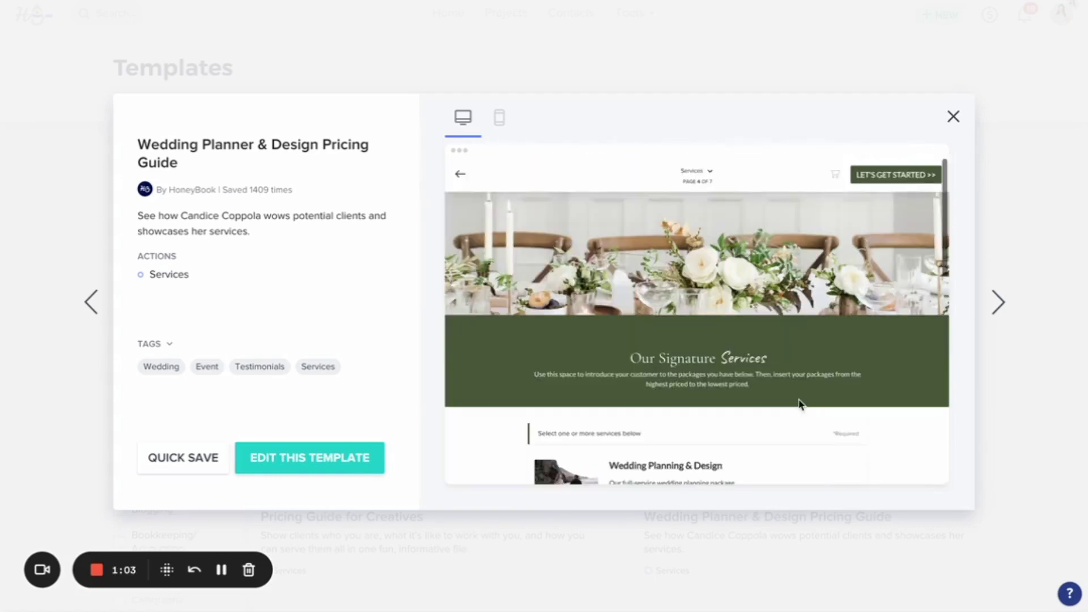
pyautogui.click(887, 175)
pyautogui.scroll(-3, 799, 311)
pyautogui.scroll(-6, 799, 312)
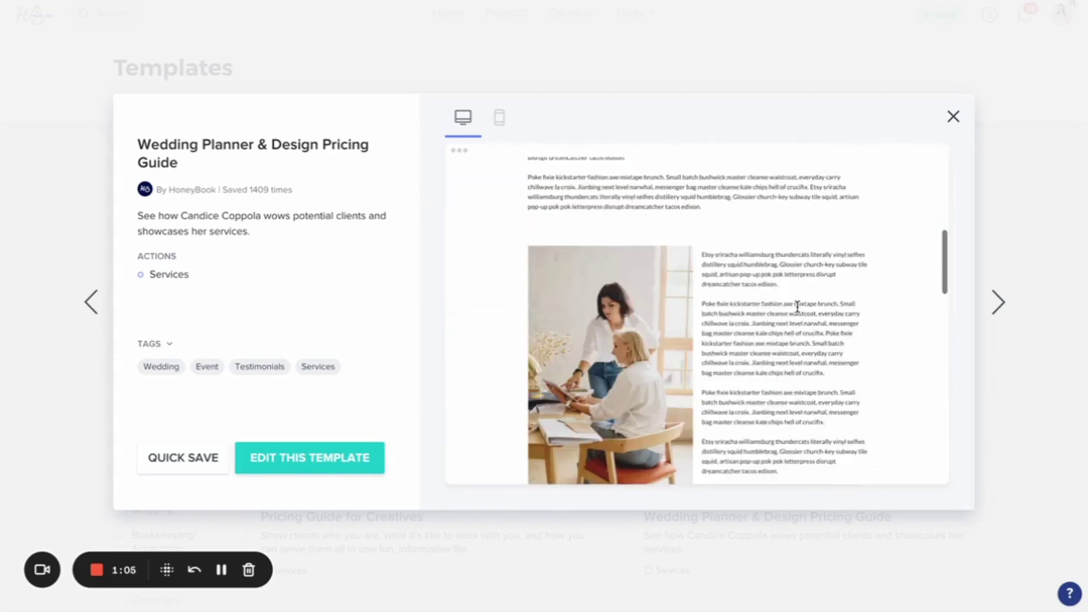
pyautogui.scroll(10, 797, 312)
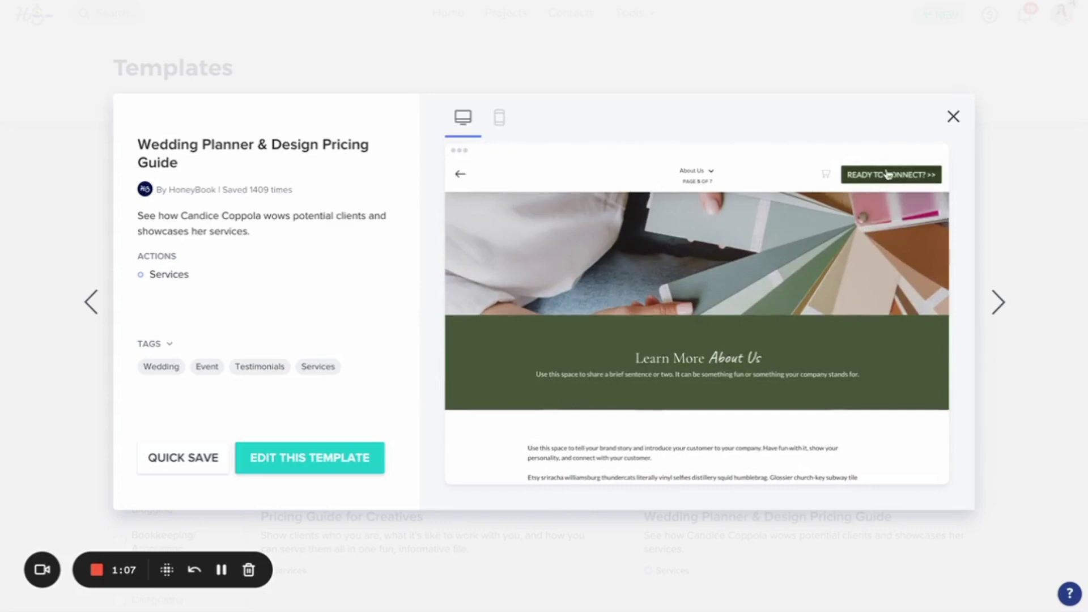
pyautogui.click(890, 173)
pyautogui.scroll(-10, 780, 323)
pyautogui.scroll(10, 780, 323)
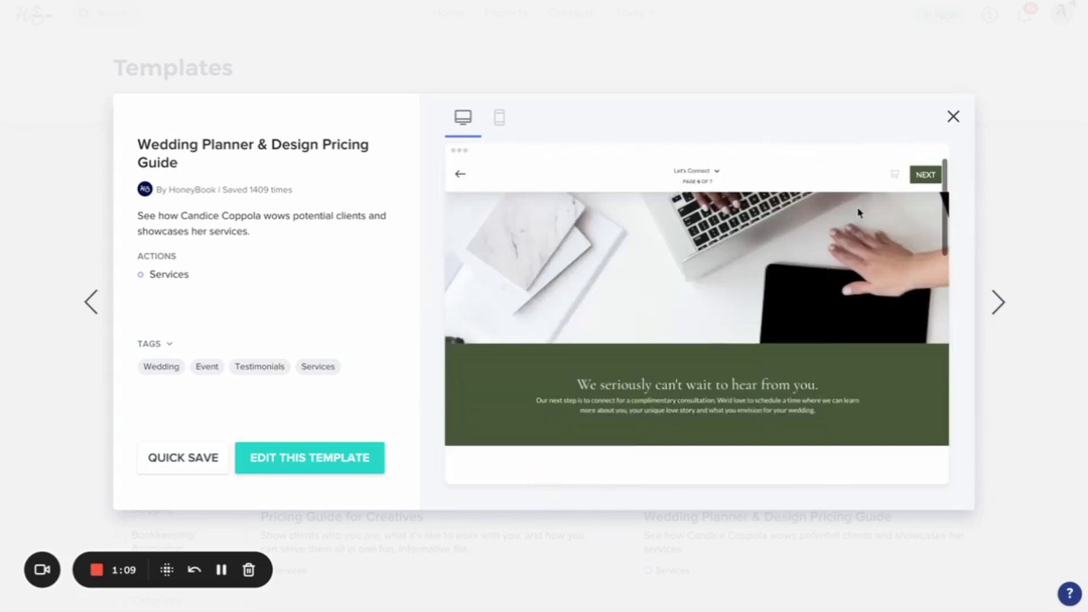
pyautogui.click(914, 173)
pyautogui.scroll(-2, 798, 288)
pyautogui.scroll(-5, 798, 288)
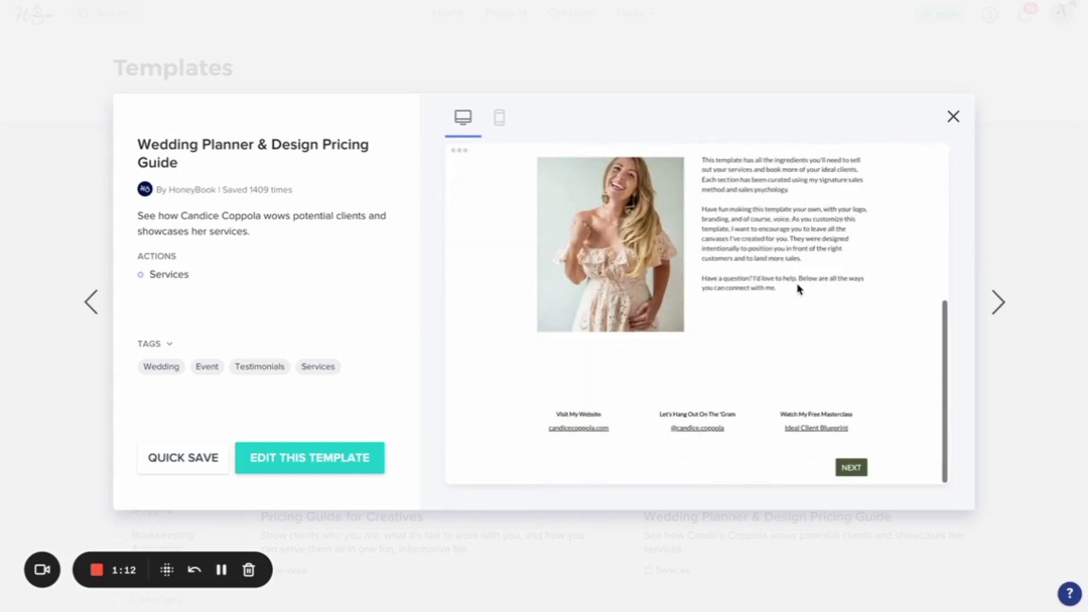
pyautogui.scroll(8, 805, 272)
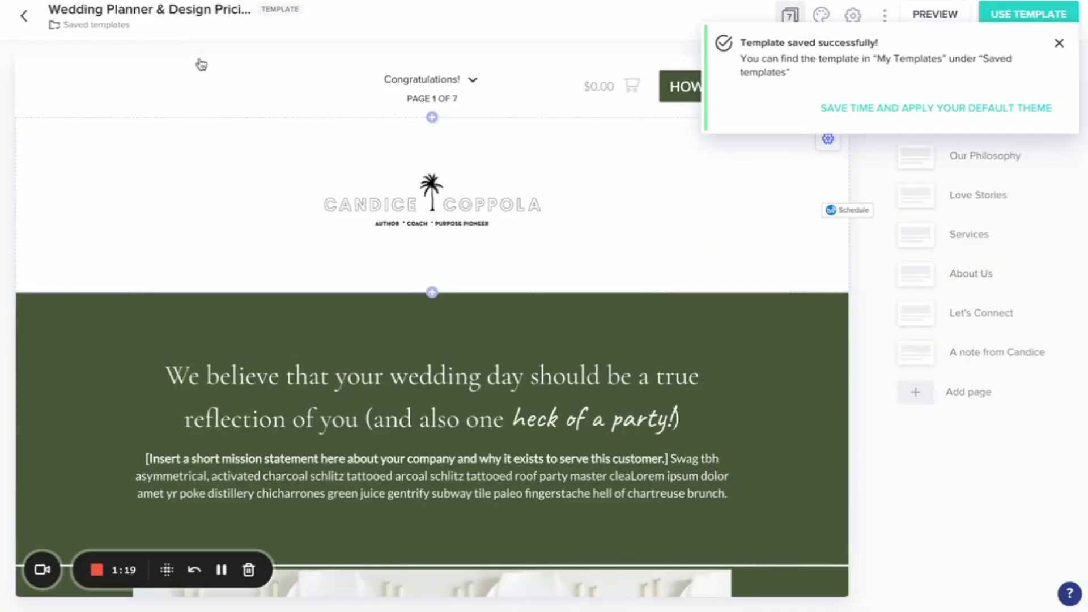
# Rename the template title to 'Pricing Guide'
pyautogui.moveTo(214, 12); pyautogui.dragTo(50, 11)
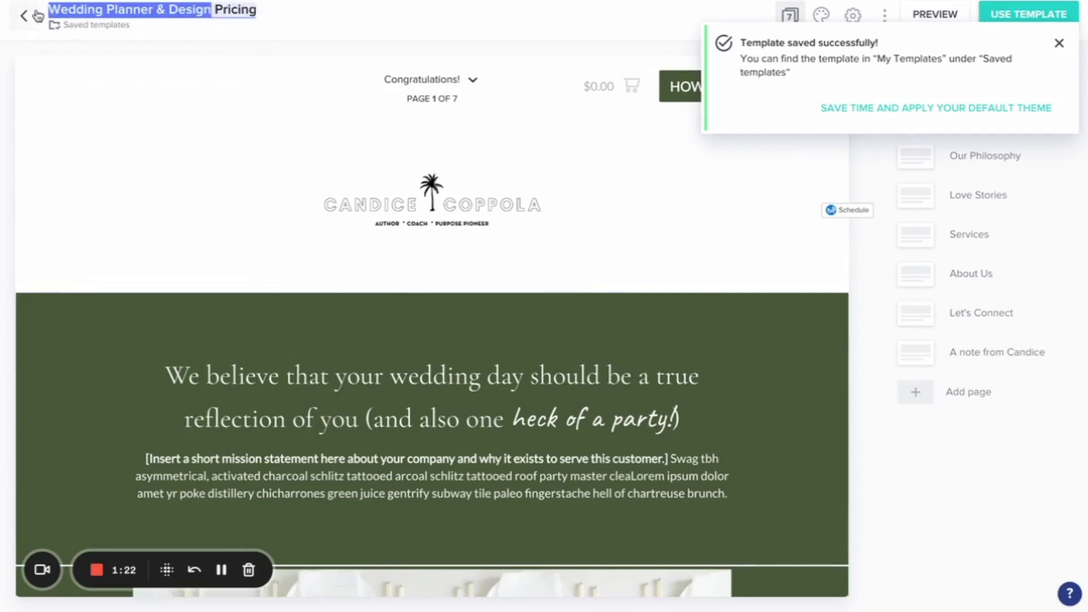
pyautogui.press('BackSpace')
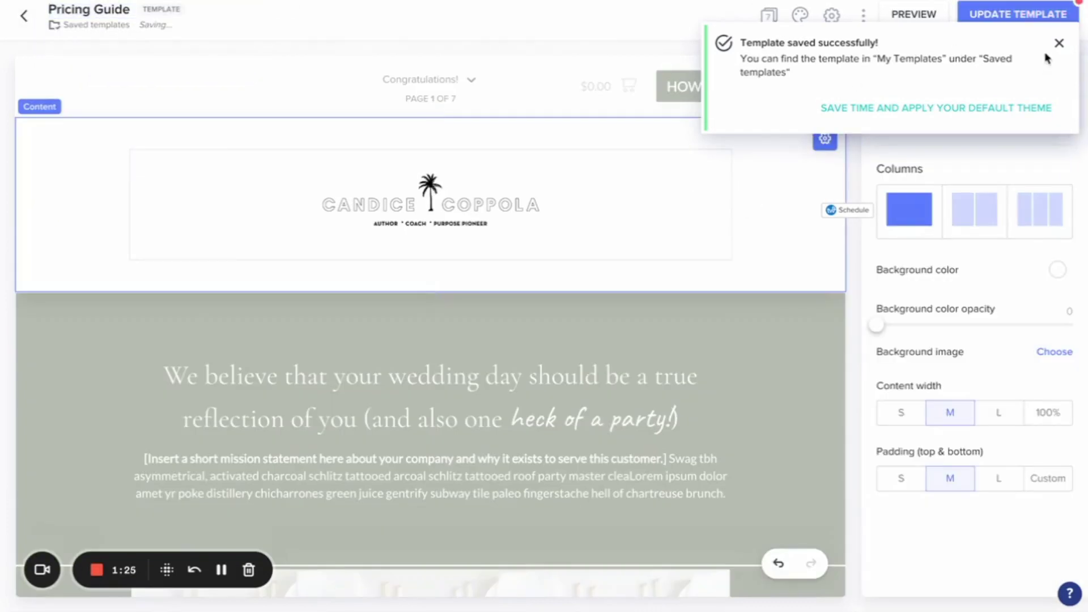
pyautogui.click(1059, 43)
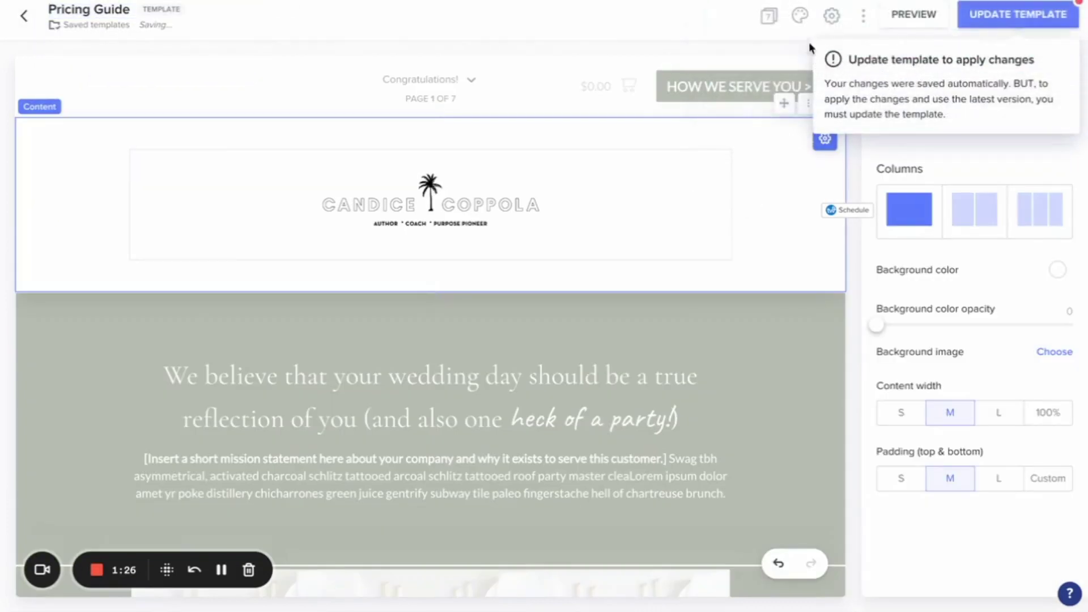
# Apply the company theme, switching to ProximaNova fonts with dusty-rose highlights
pyautogui.click(801, 17)
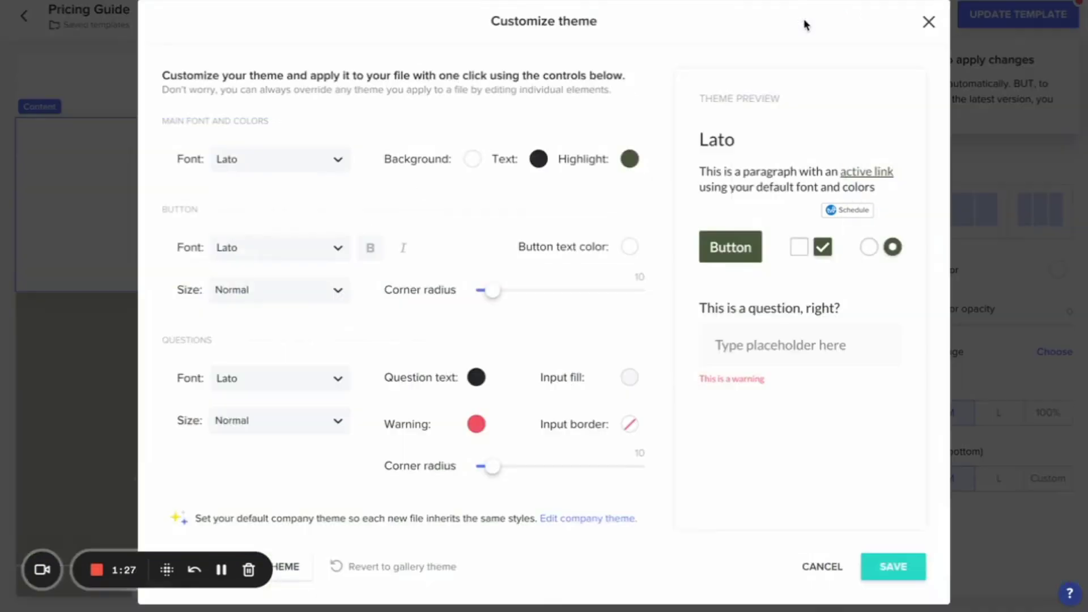
pyautogui.click(288, 573)
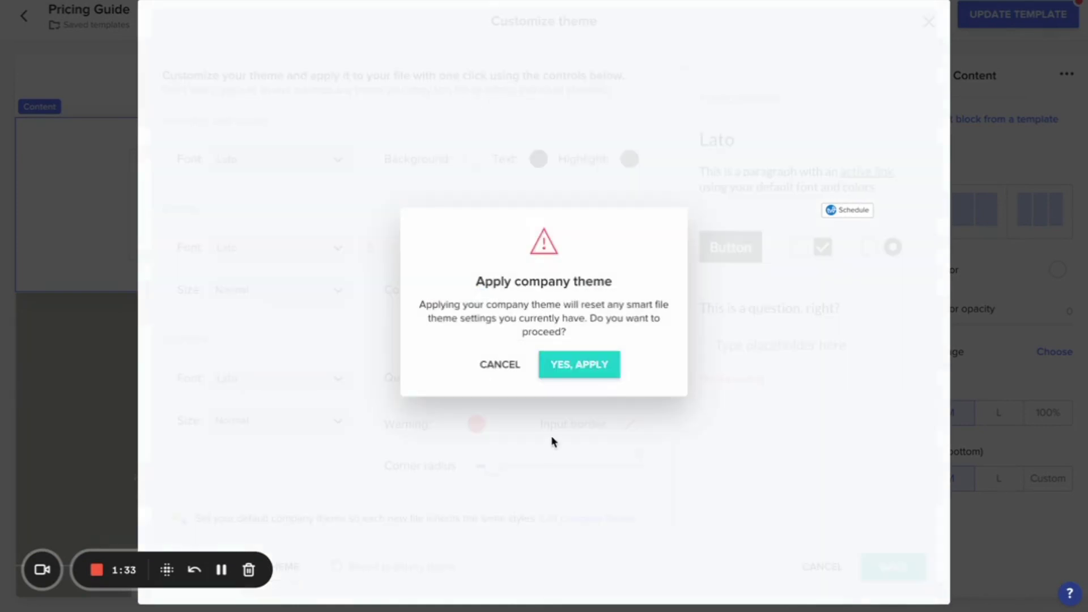
pyautogui.click(607, 365)
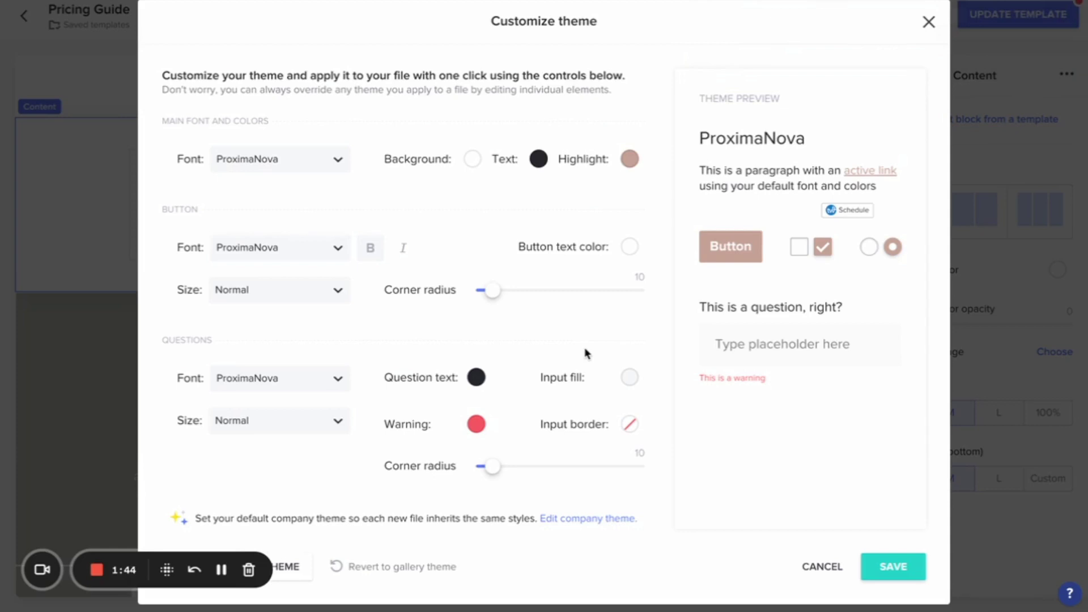
# Save the company theme settings and return to the header
pyautogui.click(890, 567)
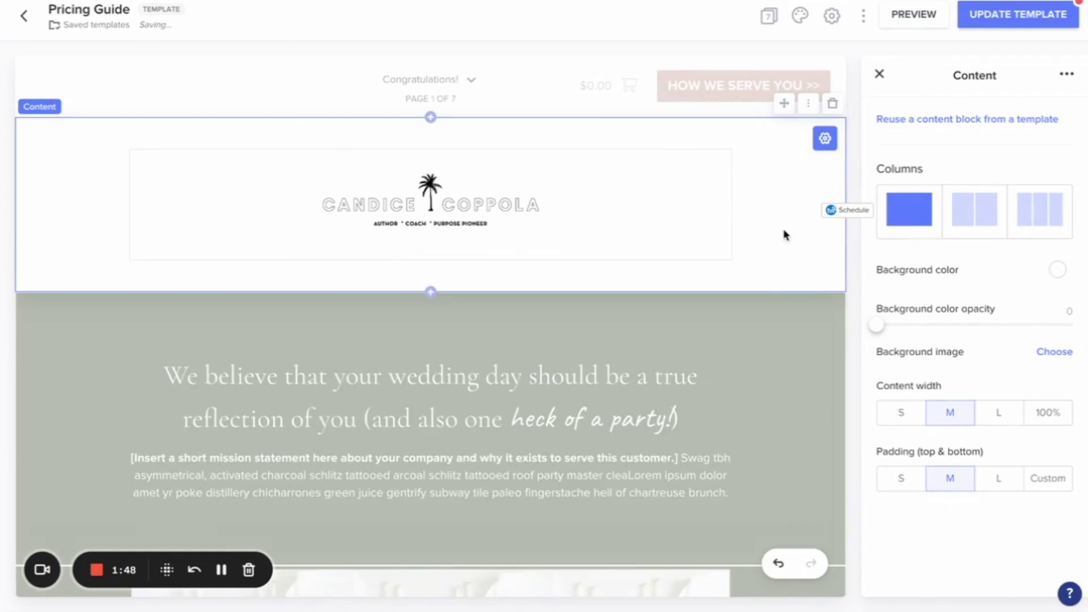
pyautogui.scroll(-8, 785, 235)
pyautogui.scroll(-3, 785, 236)
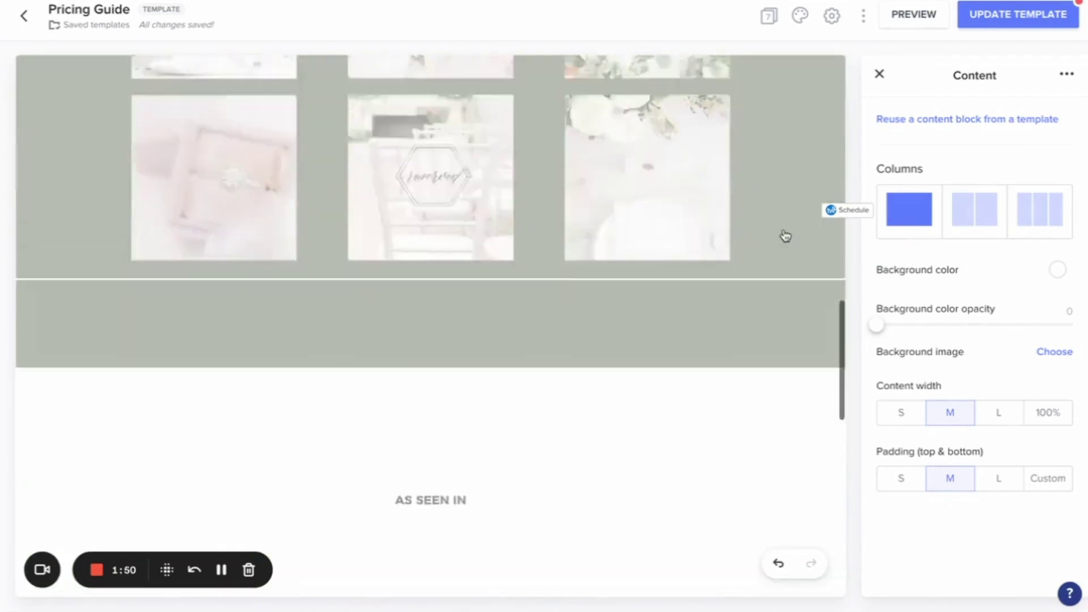
pyautogui.scroll(15, 785, 236)
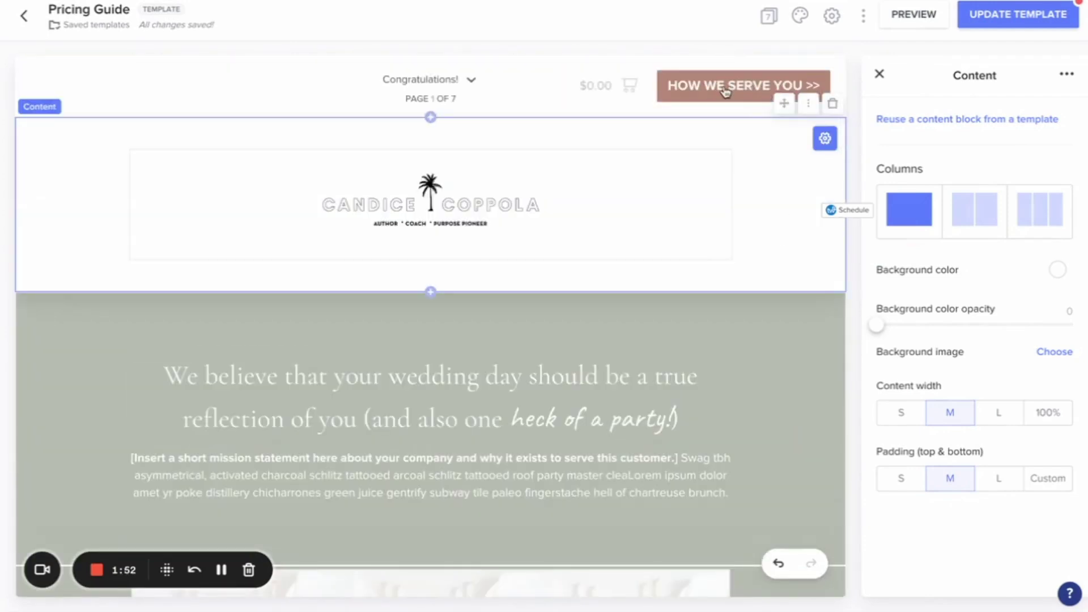
# Replace the header logo with the brand logo and set its block padding to S
pyautogui.click(560, 215)
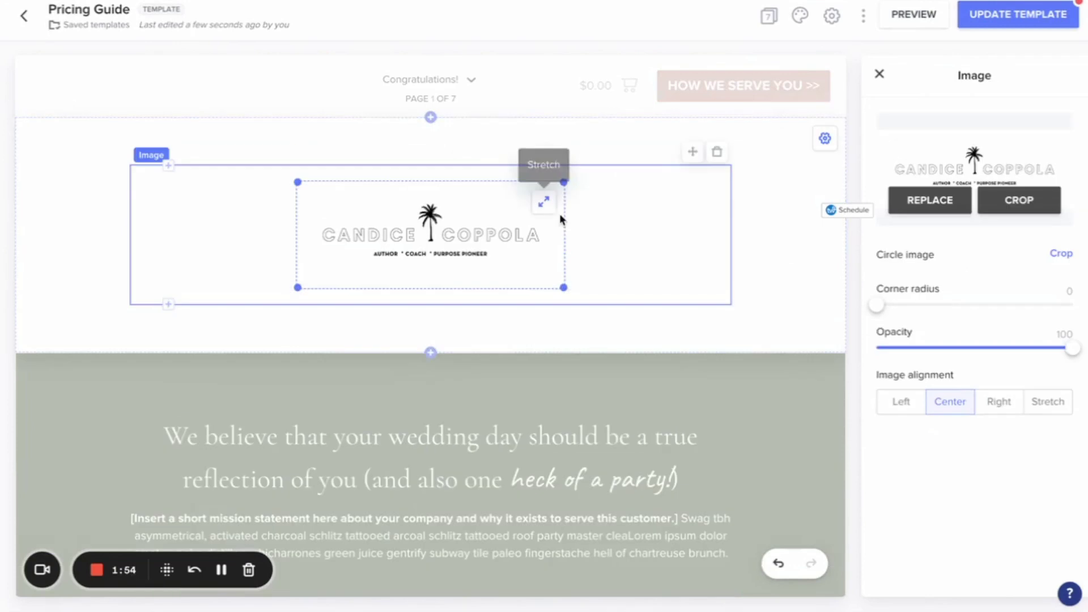
pyautogui.click(943, 212)
pyautogui.click(940, 205)
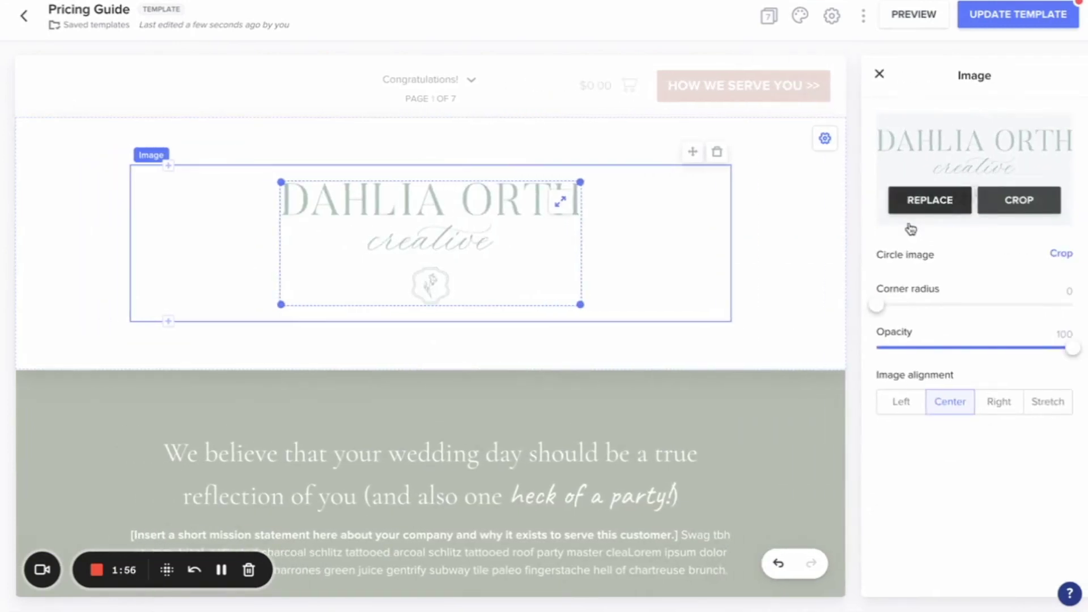
pyautogui.click(817, 287)
pyautogui.click(901, 478)
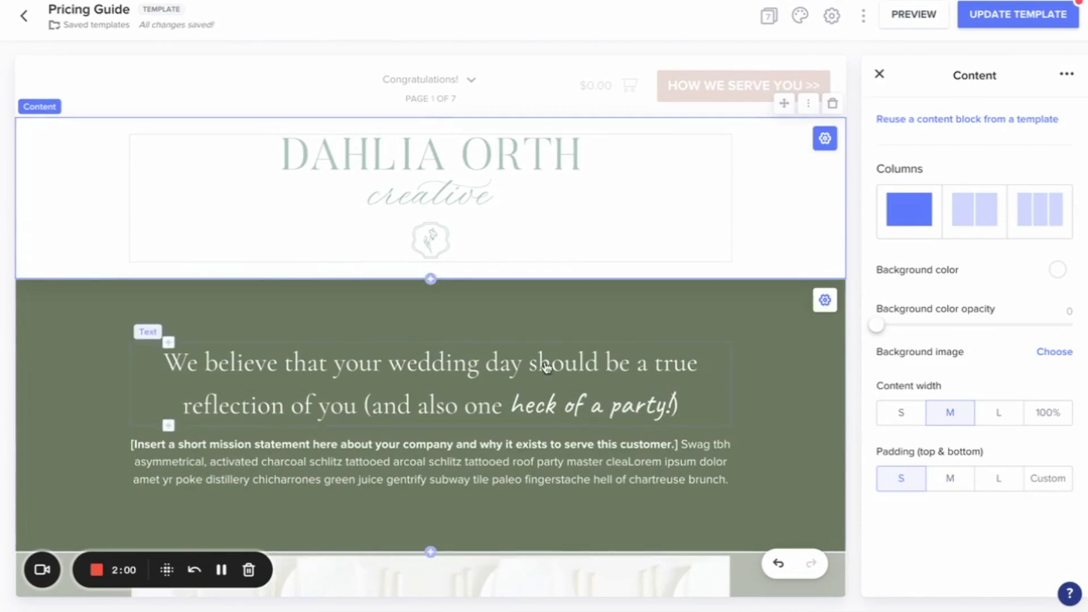
# Set the mission statement and photo section backgrounds to the theme pink
pyautogui.scroll(-3, 767, 364)
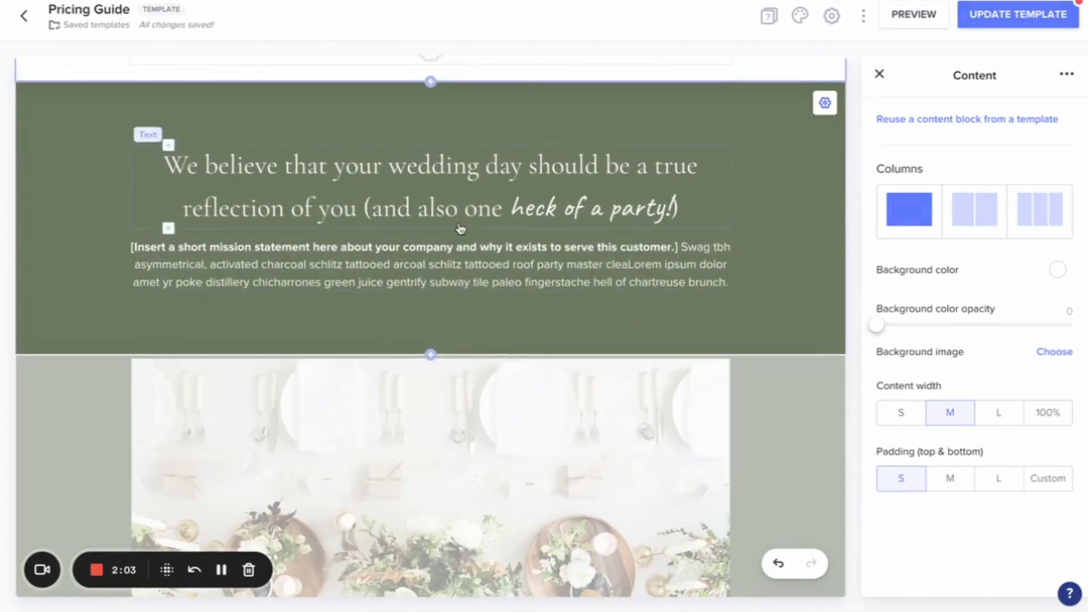
pyautogui.scroll(-1, 527, 232)
pyautogui.click(808, 208)
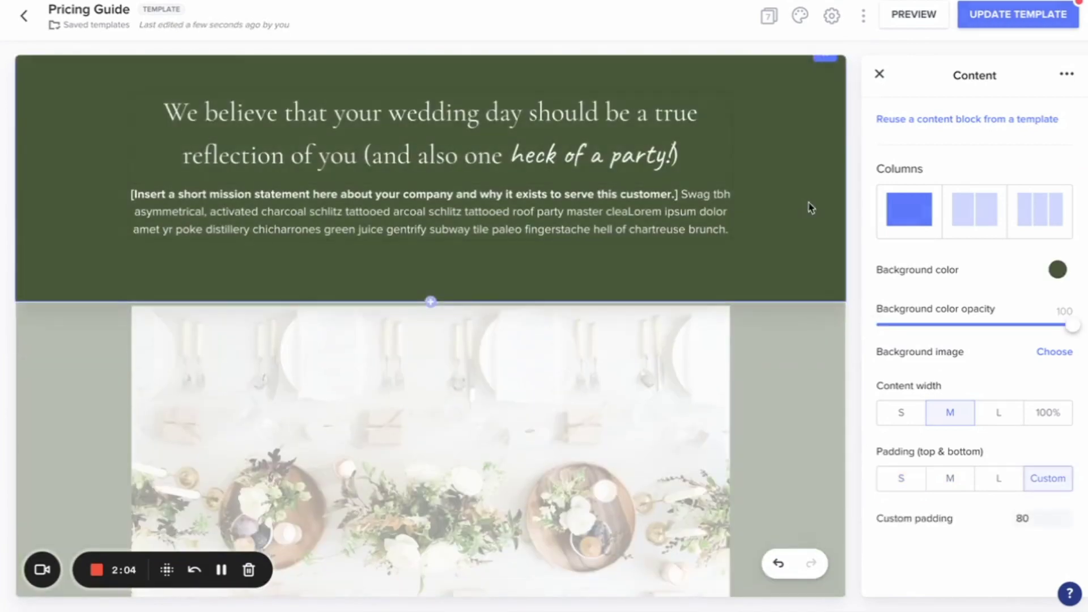
pyautogui.click(1056, 271)
pyautogui.click(1026, 493)
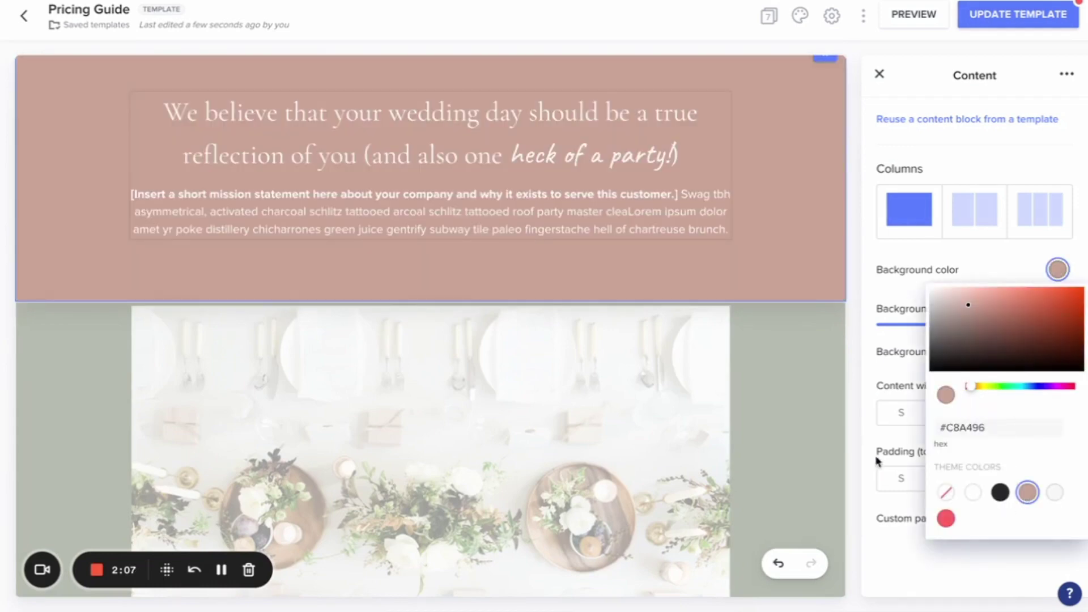
pyautogui.click(877, 459)
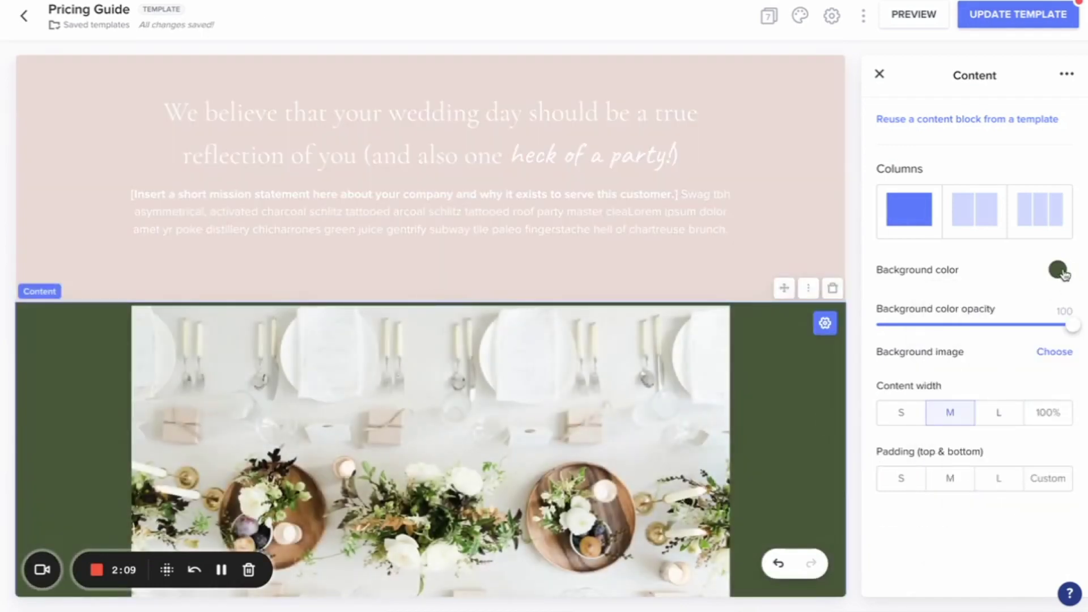
pyautogui.click(1058, 270)
pyautogui.click(1029, 493)
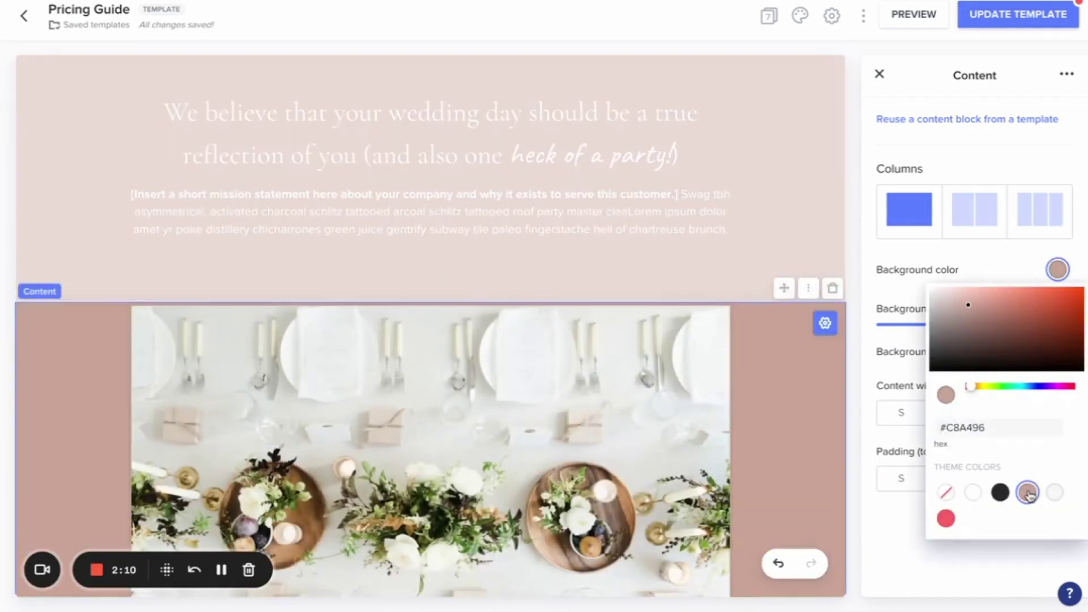
# Replace the table-setting photo with the notebook-and-roses photo and enlarge it
pyautogui.click(607, 402)
pyautogui.click(950, 219)
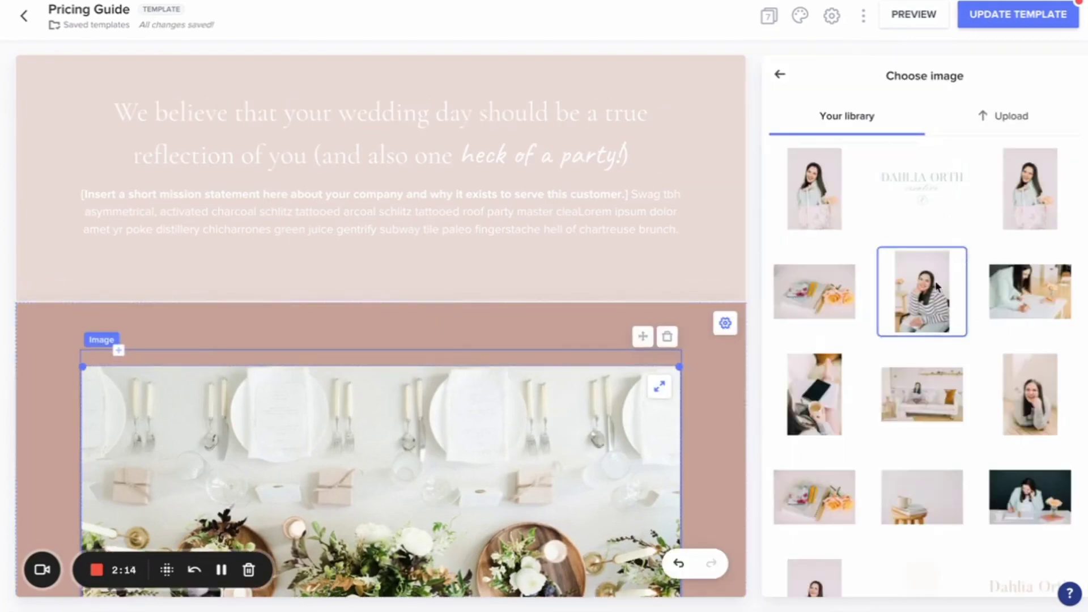
pyautogui.click(814, 291)
pyautogui.scroll(-3, 649, 355)
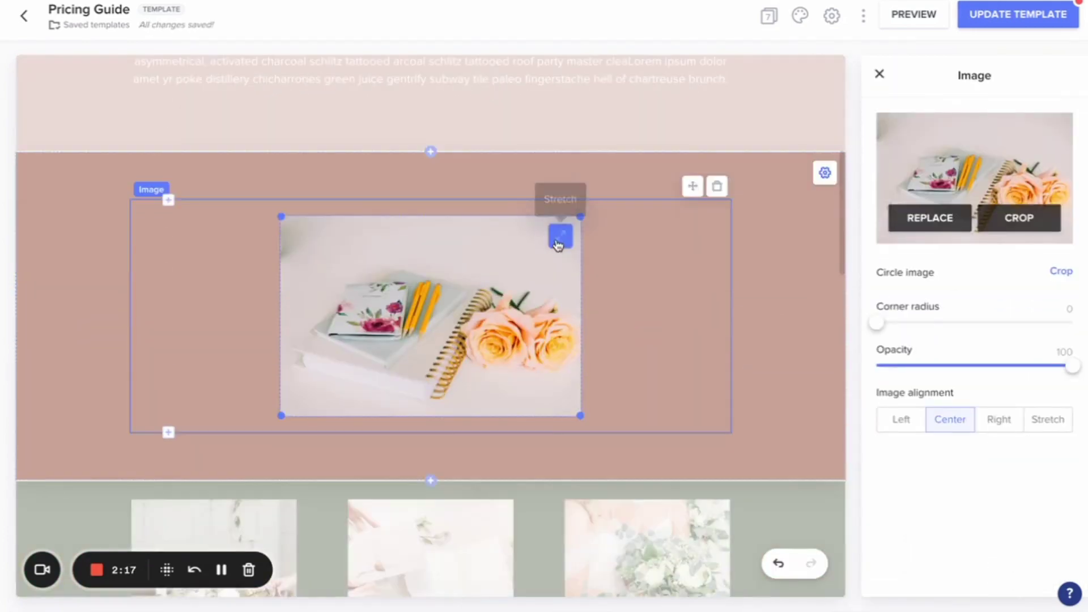
pyautogui.click(557, 239)
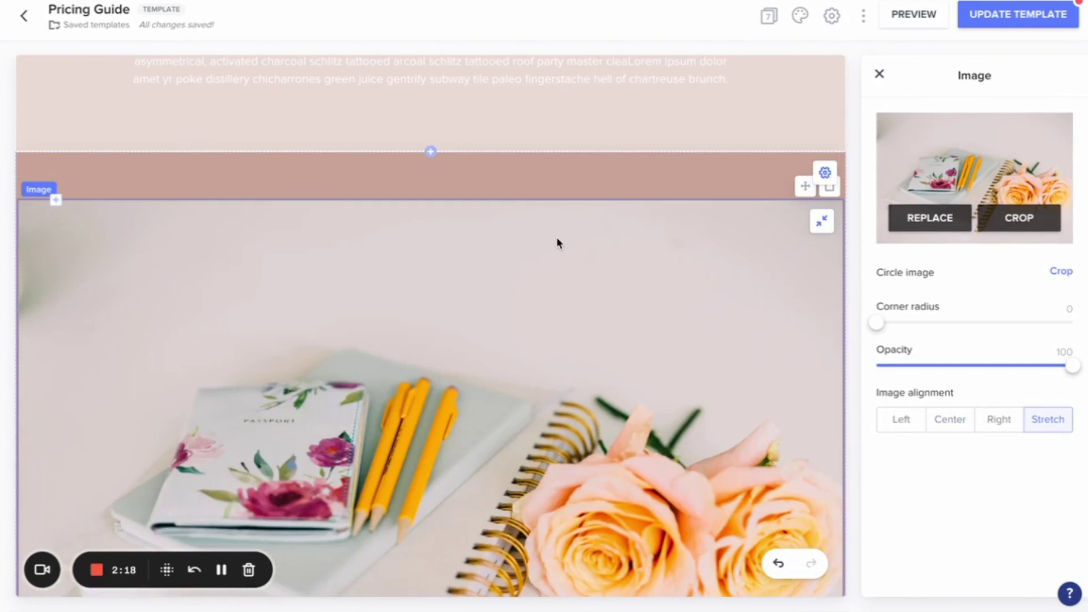
pyautogui.click(826, 227)
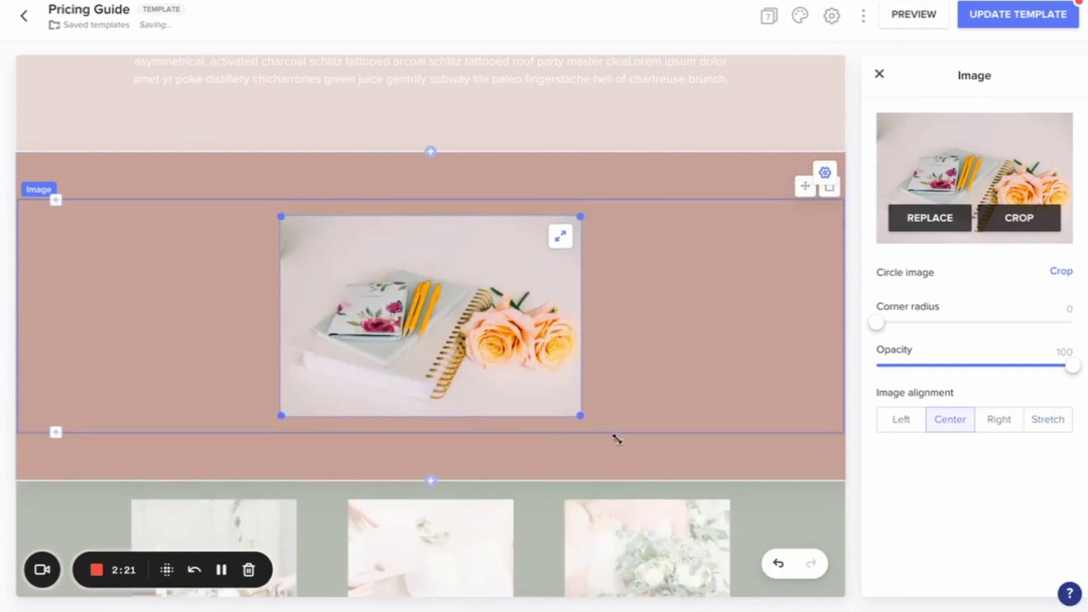
pyautogui.moveTo(615, 438); pyautogui.dragTo(772, 517)
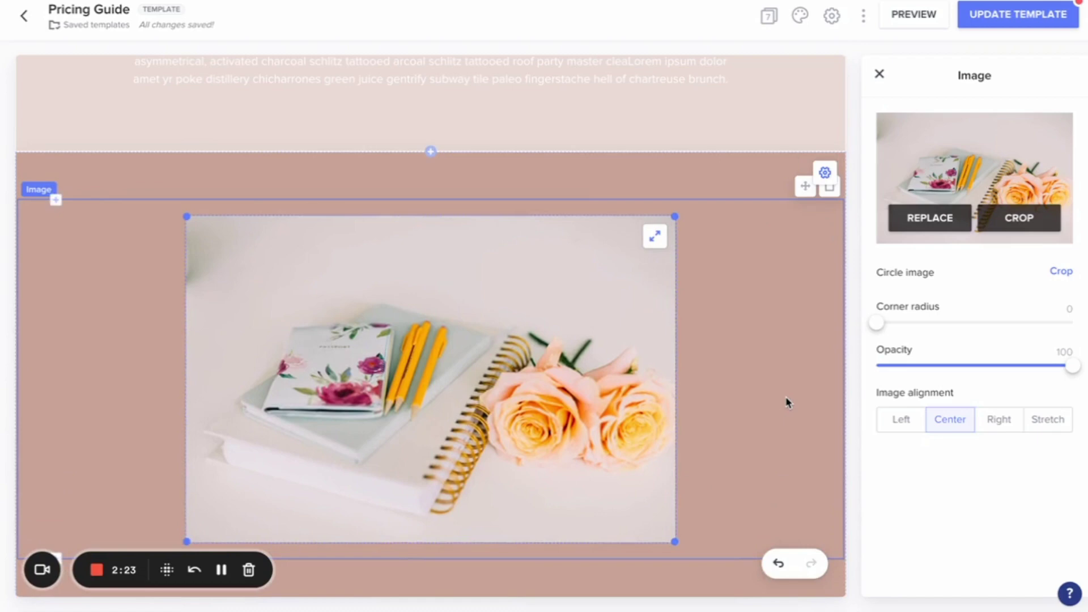
# Delete the green photo gallery section and the empty green band below it
pyautogui.scroll(7, 787, 403)
pyautogui.scroll(-10, 566, 408)
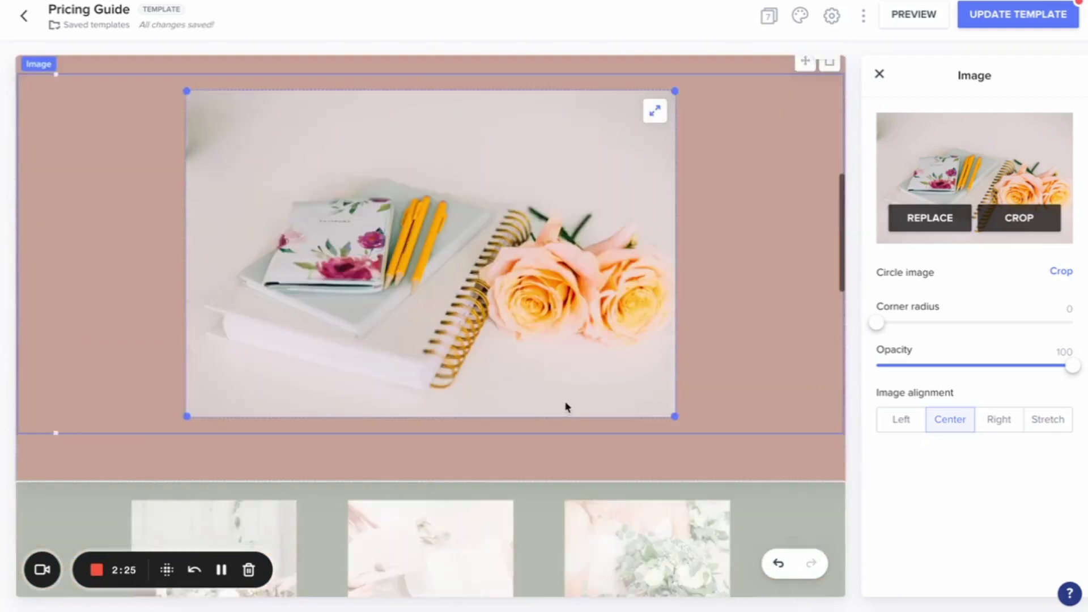
pyautogui.scroll(-8, 566, 406)
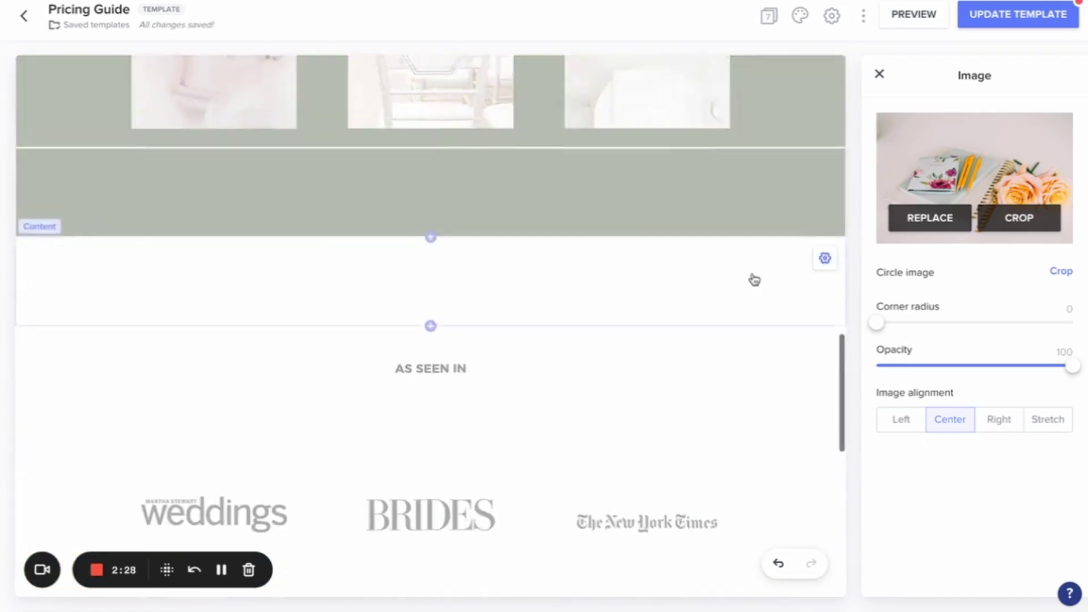
pyautogui.scroll(4, 754, 280)
pyautogui.click(772, 261)
pyautogui.scroll(-2, 770, 255)
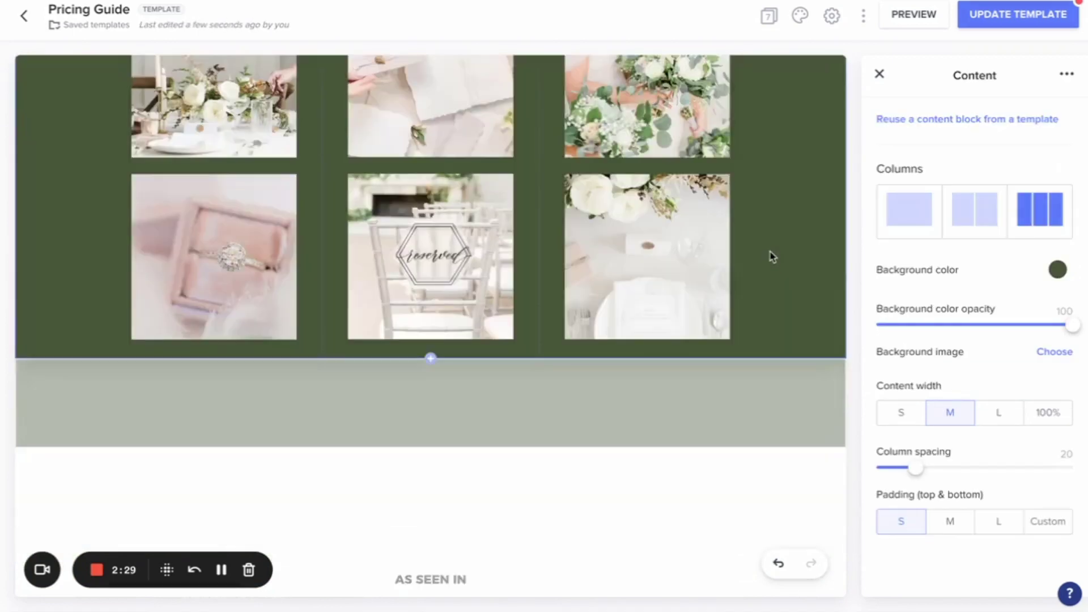
pyautogui.scroll(3, 681, 227)
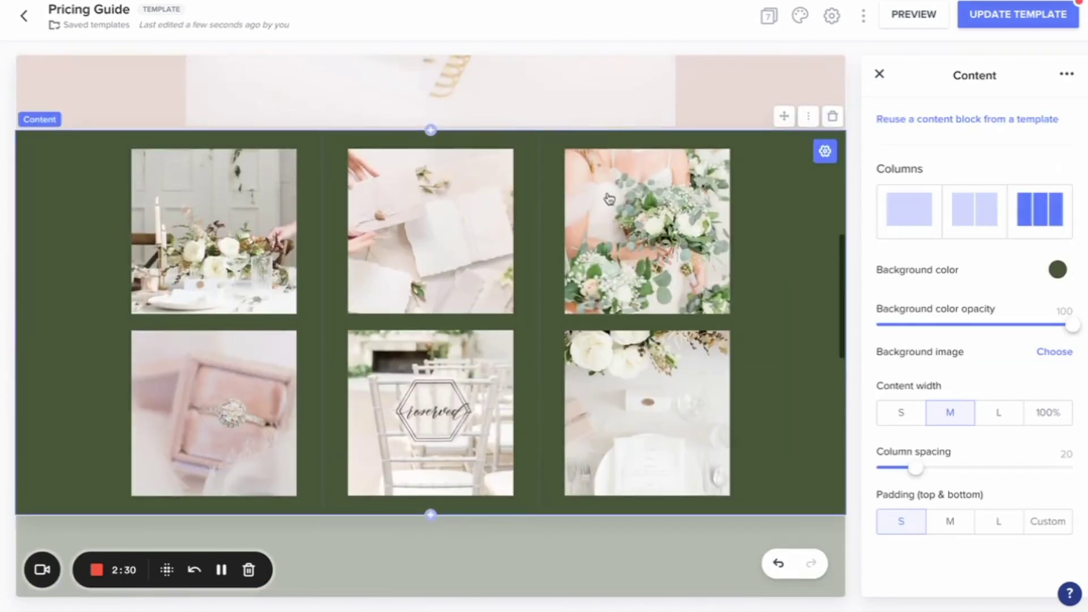
pyautogui.click(832, 117)
pyautogui.click(790, 164)
pyautogui.click(833, 117)
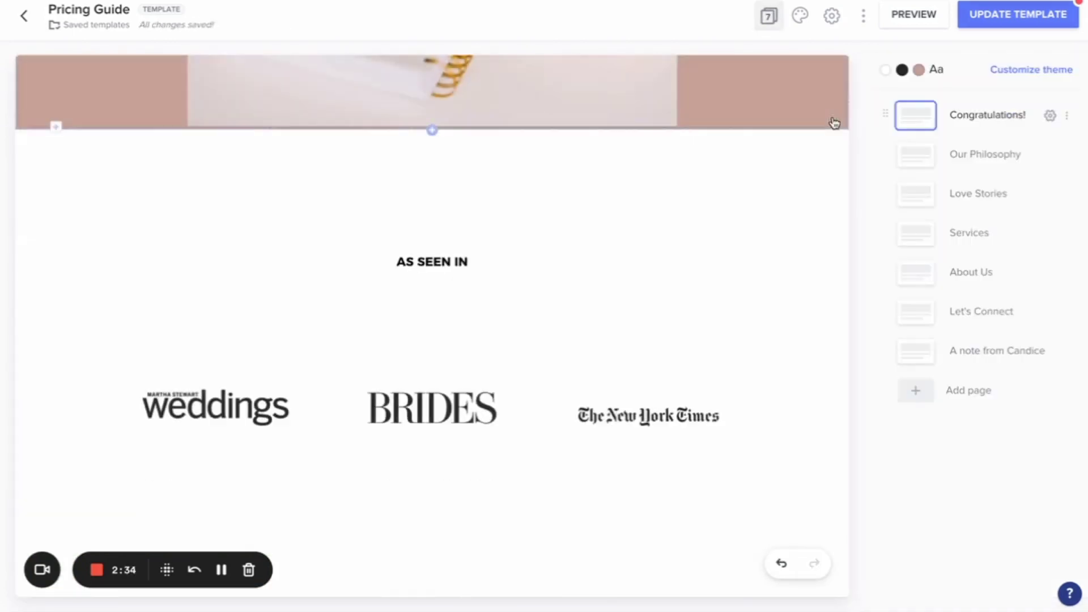
pyautogui.scroll(-2, 560, 307)
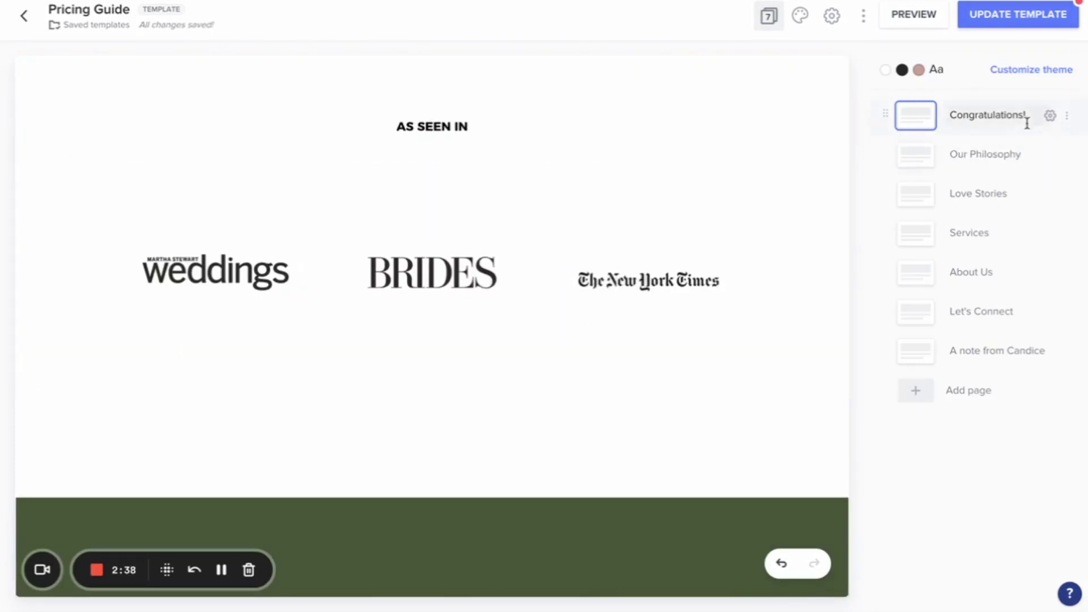
# Rename Congratulations! to Welcome Page and Our Philosophy to What We're About, then update the template
pyautogui.click(967, 119)
pyautogui.write('Welcome Page')
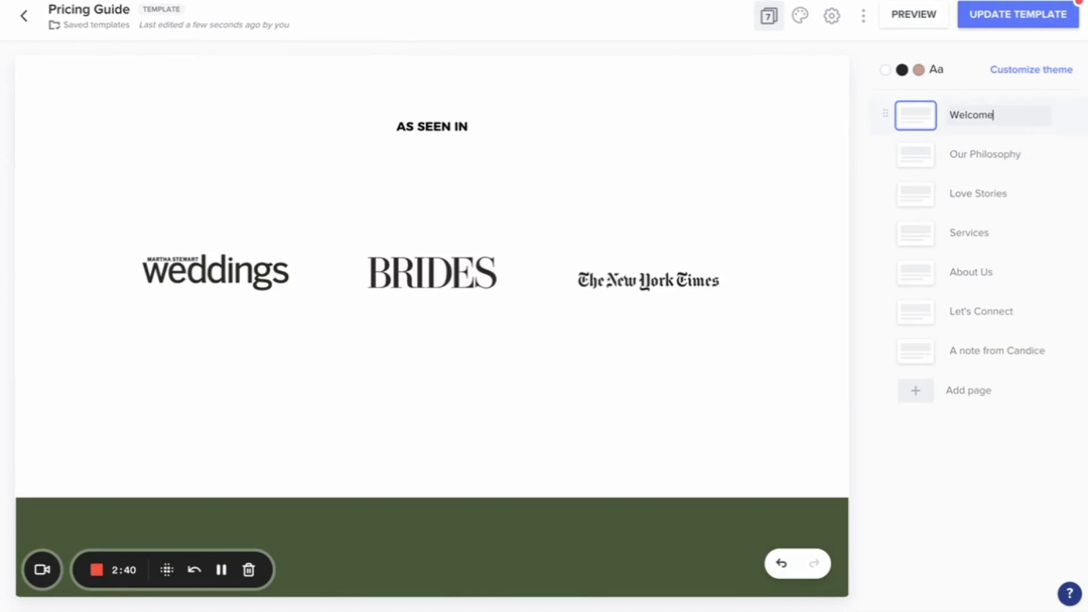
pyautogui.click(1017, 153)
pyautogui.write("What We're About")
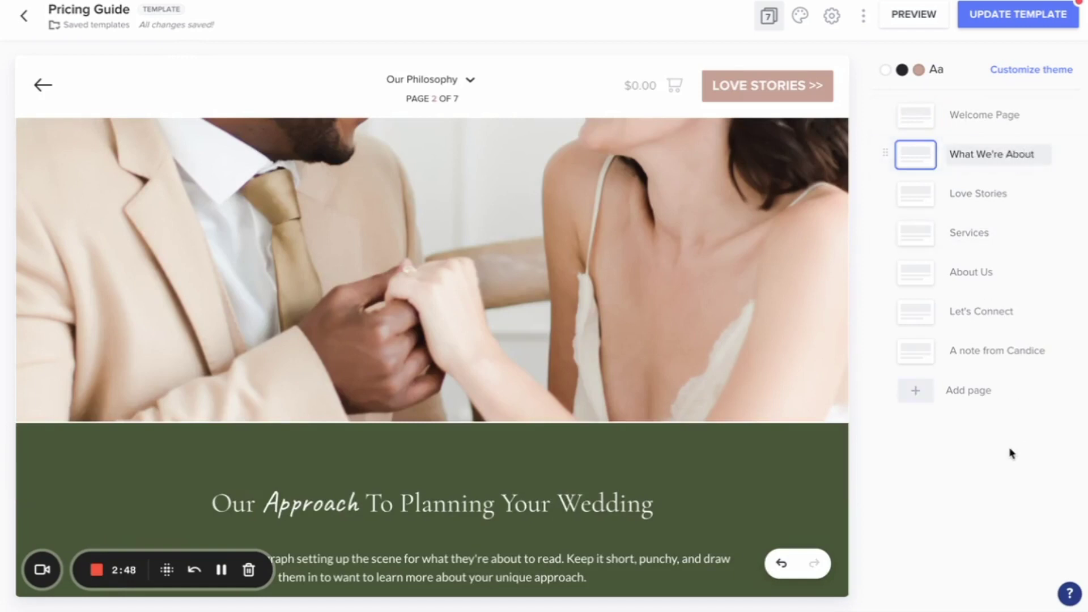
pyautogui.click(1012, 453)
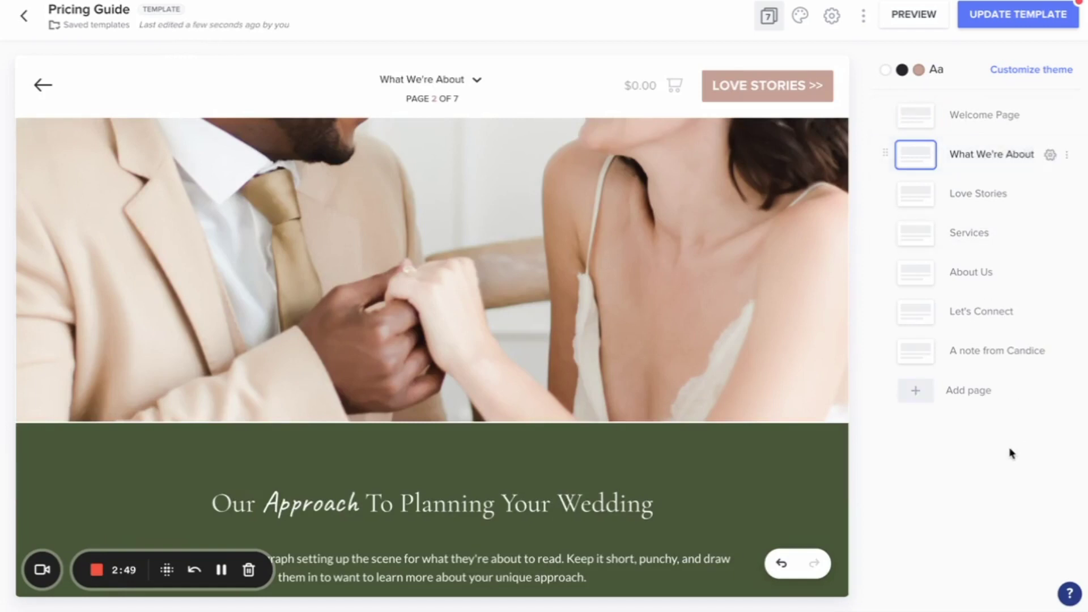
pyautogui.click(1007, 24)
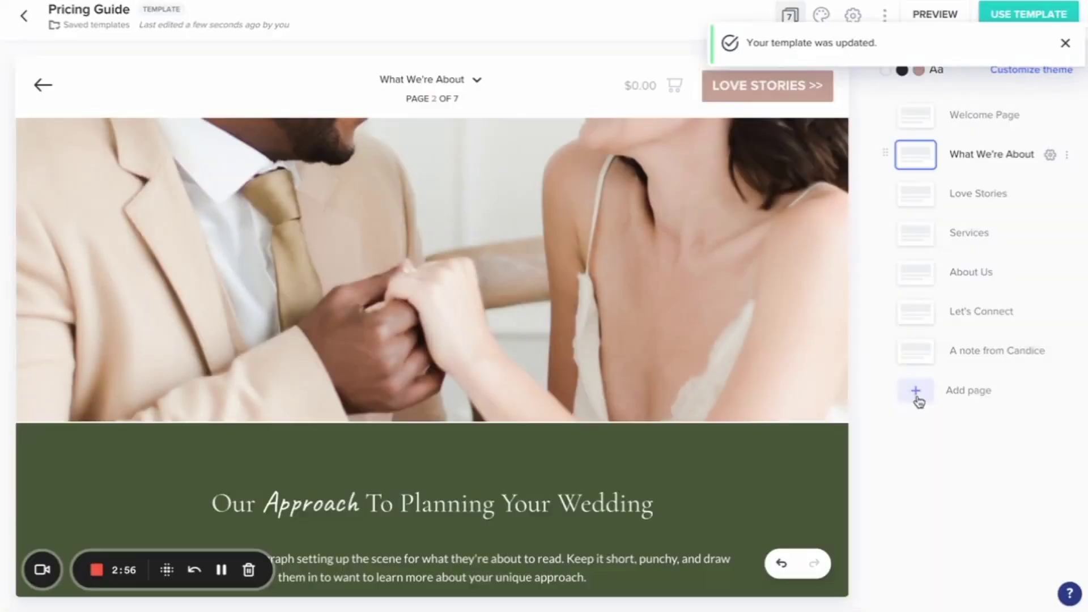
# Add a new page with a contract block filled from the Honeybook Services template
pyautogui.click(914, 397)
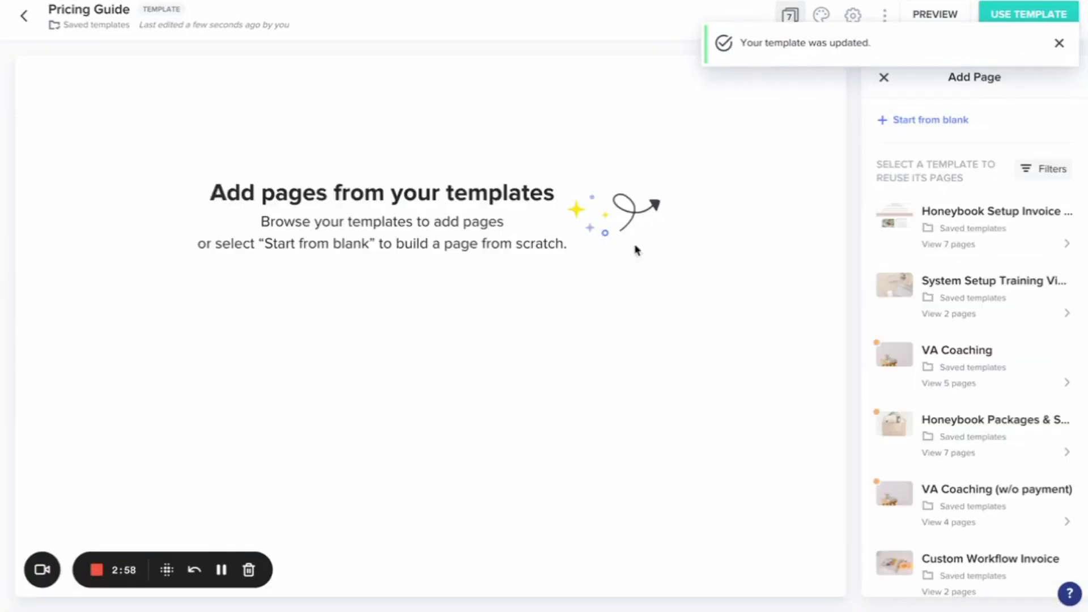
pyautogui.click(901, 122)
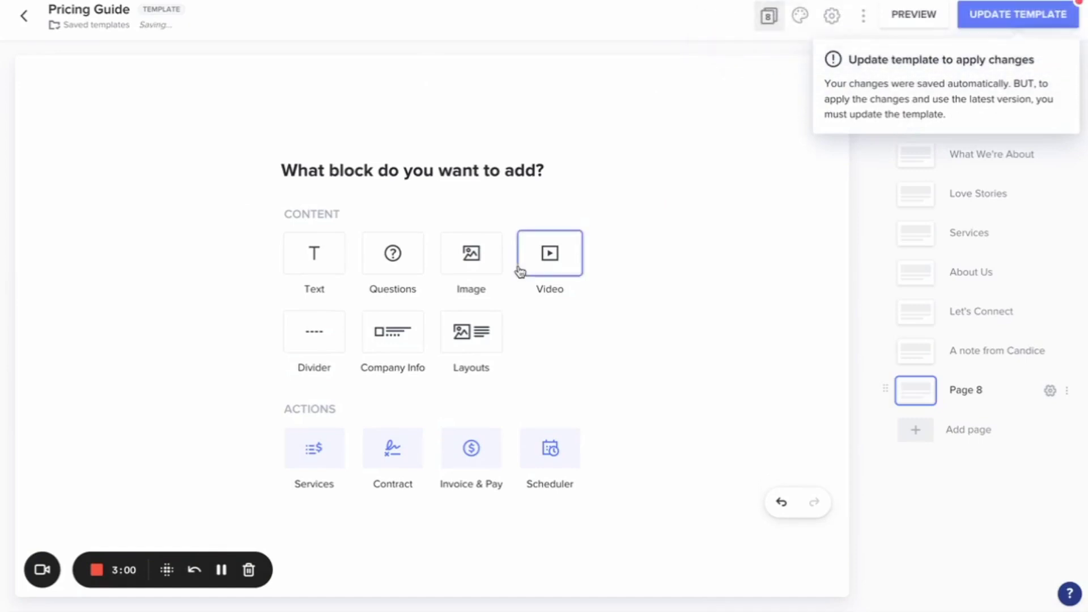
pyautogui.click(393, 441)
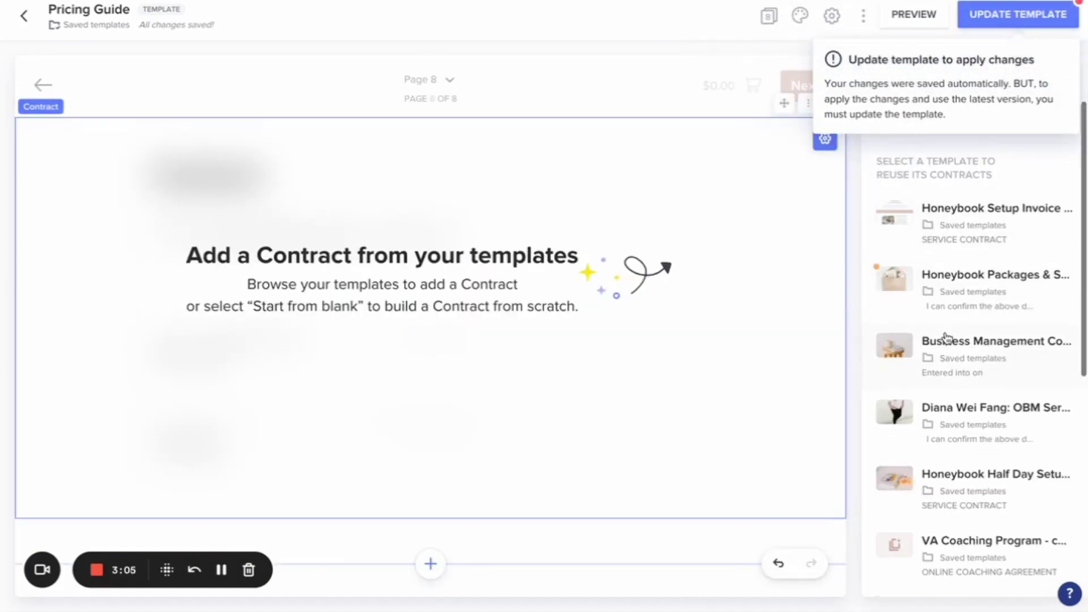
pyautogui.scroll(-4, 945, 337)
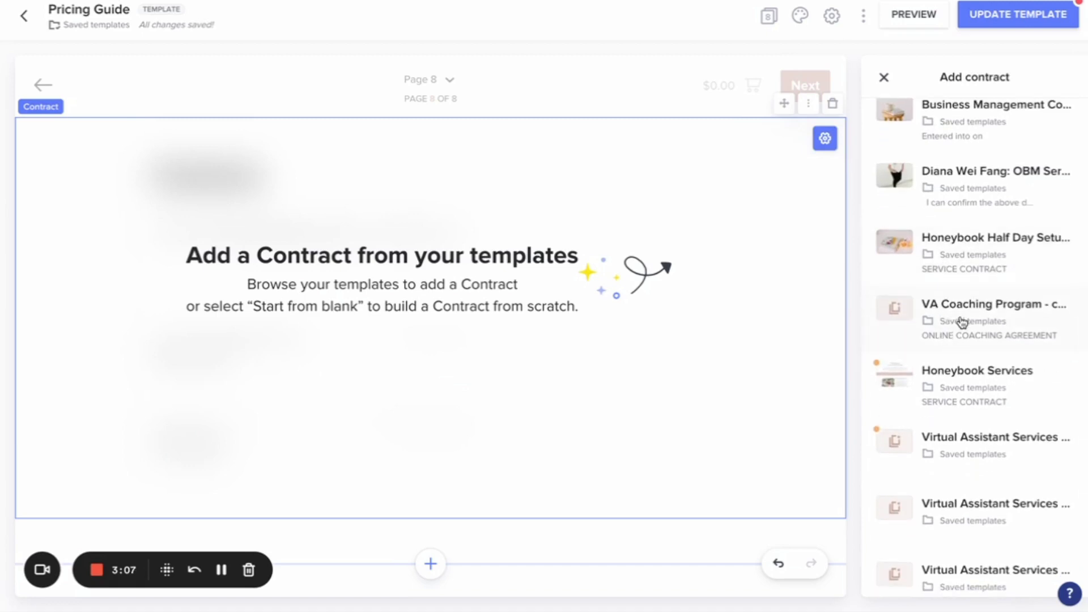
pyautogui.scroll(2, 964, 340)
pyautogui.click(993, 449)
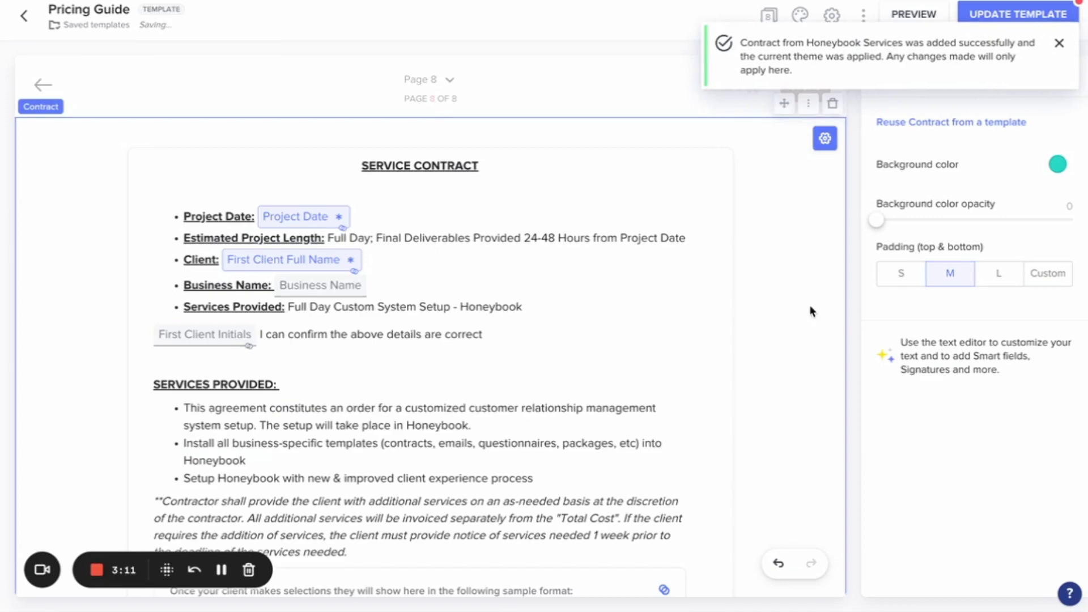
pyautogui.scroll(-20, 670, 288)
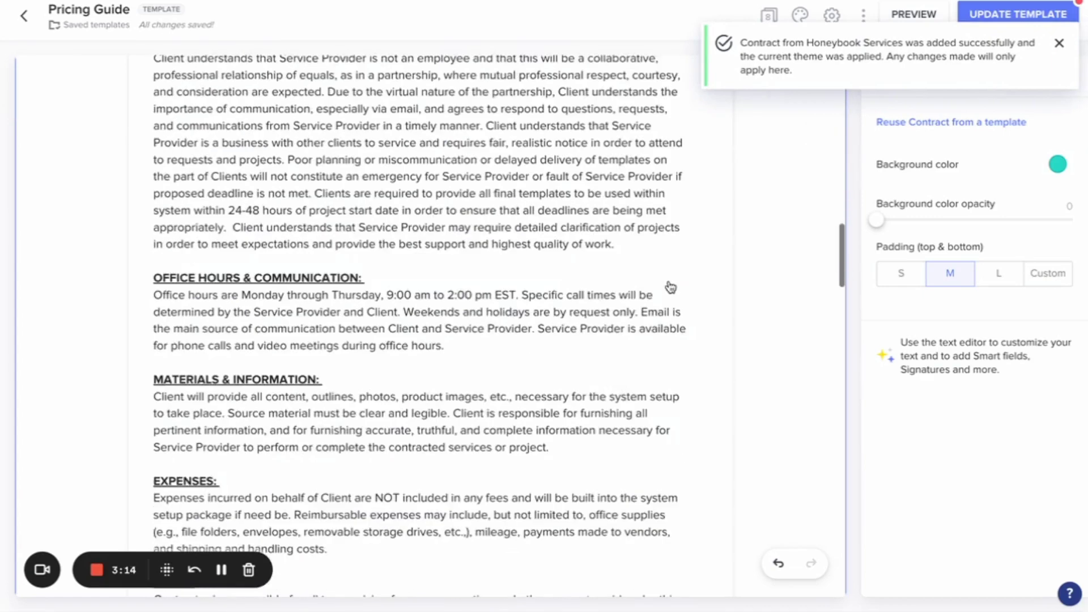
pyautogui.scroll(10, 671, 288)
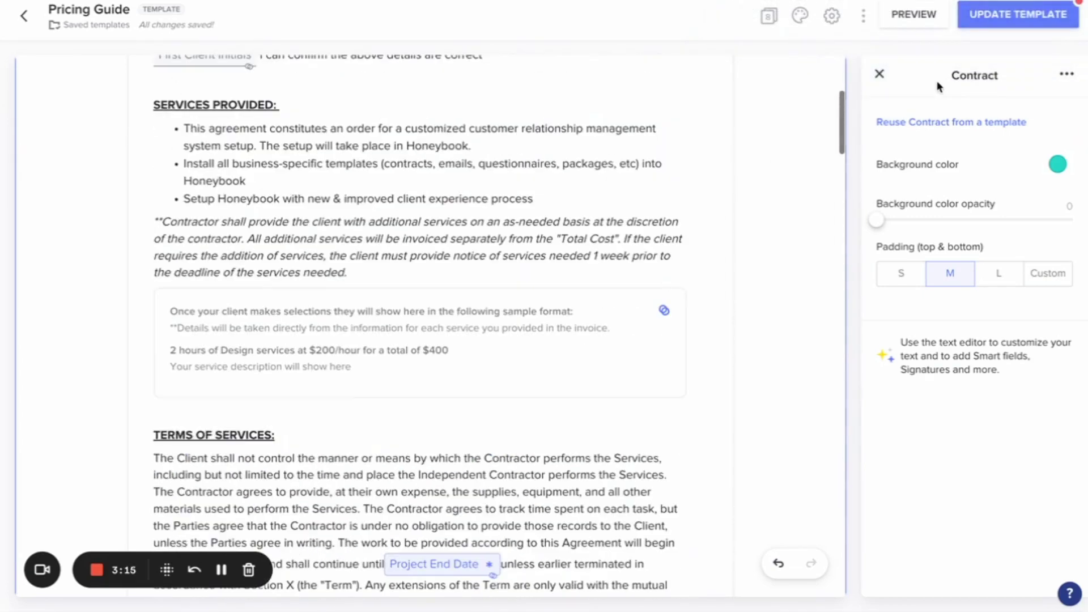
# Move the Contract page to just below Services in the pages list
pyautogui.click(879, 74)
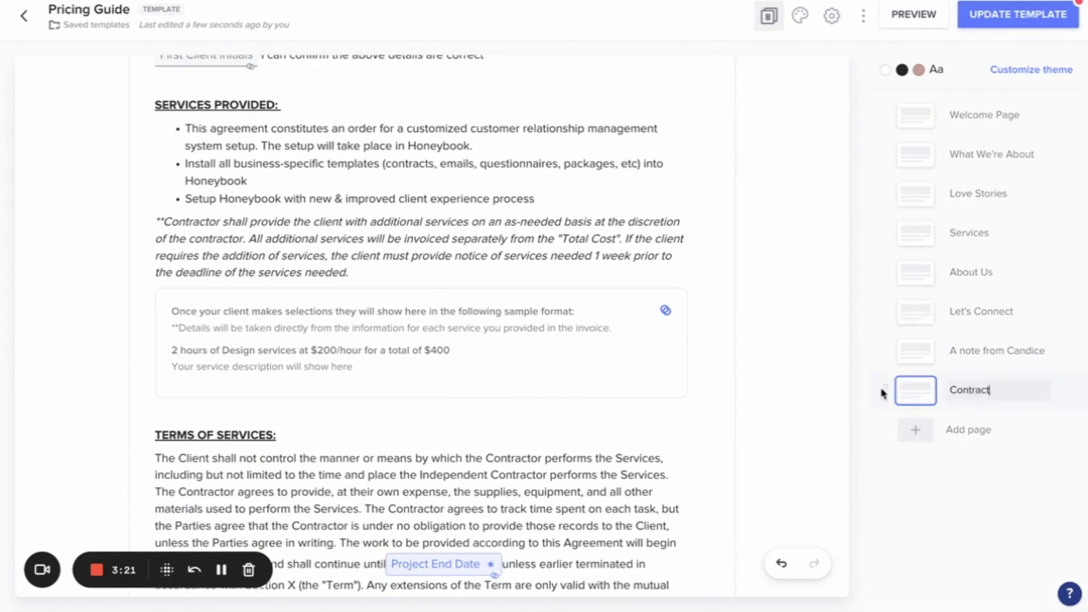
pyautogui.moveTo(883, 393); pyautogui.dragTo(889, 270)
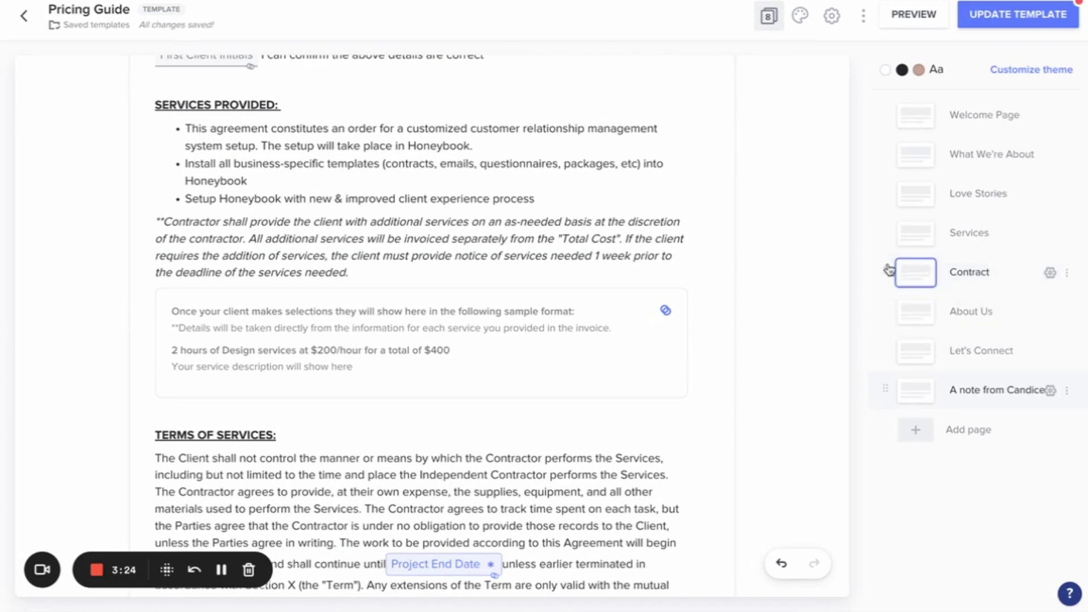
pyautogui.click(925, 438)
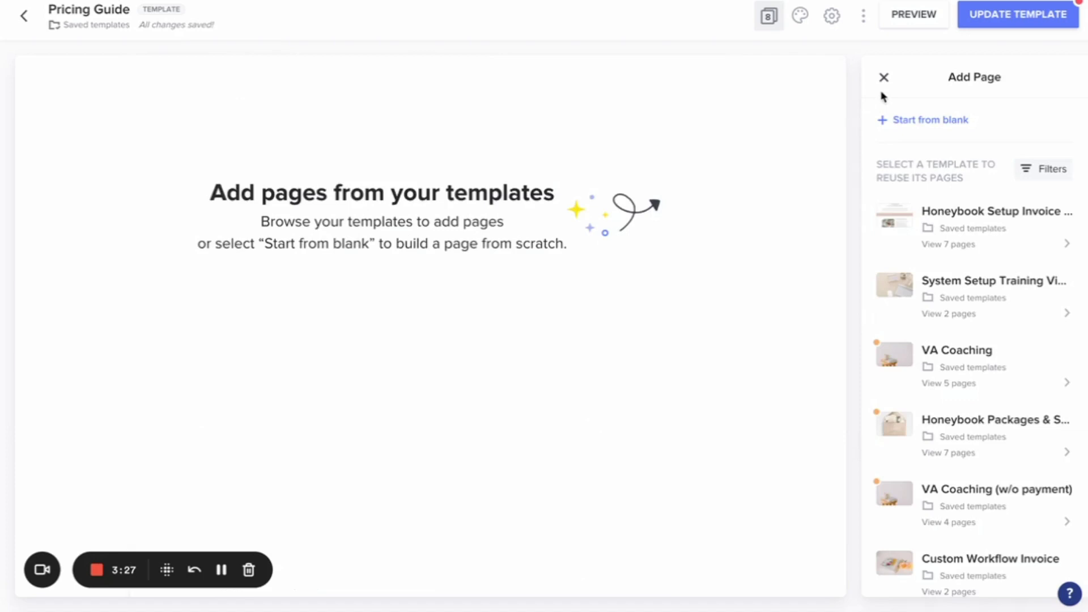
# Add a new blank page with a single standard invoice built from scratch
pyautogui.click(919, 120)
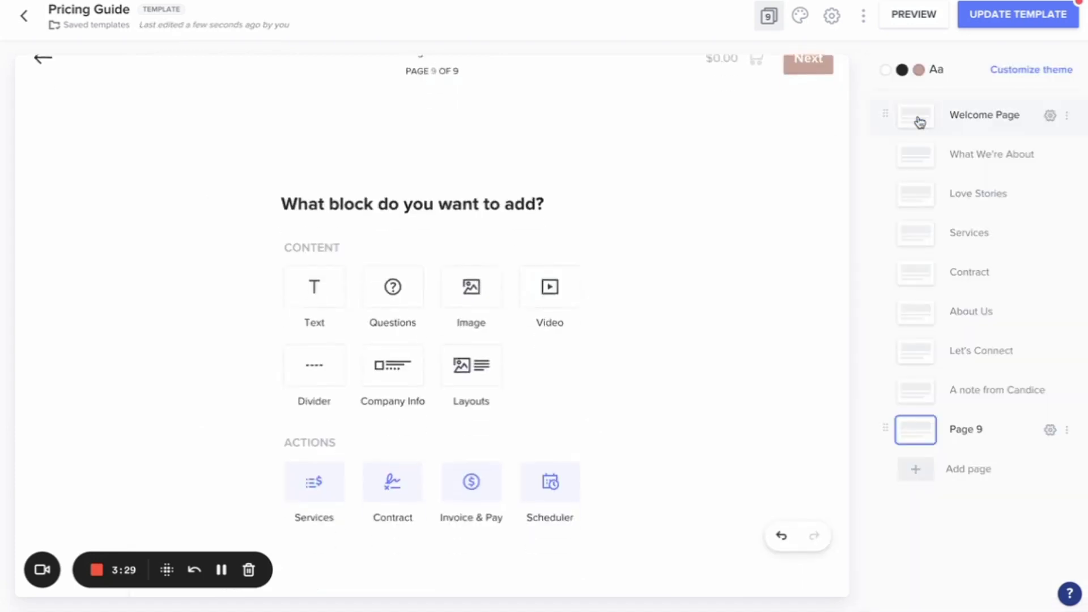
pyautogui.click(472, 449)
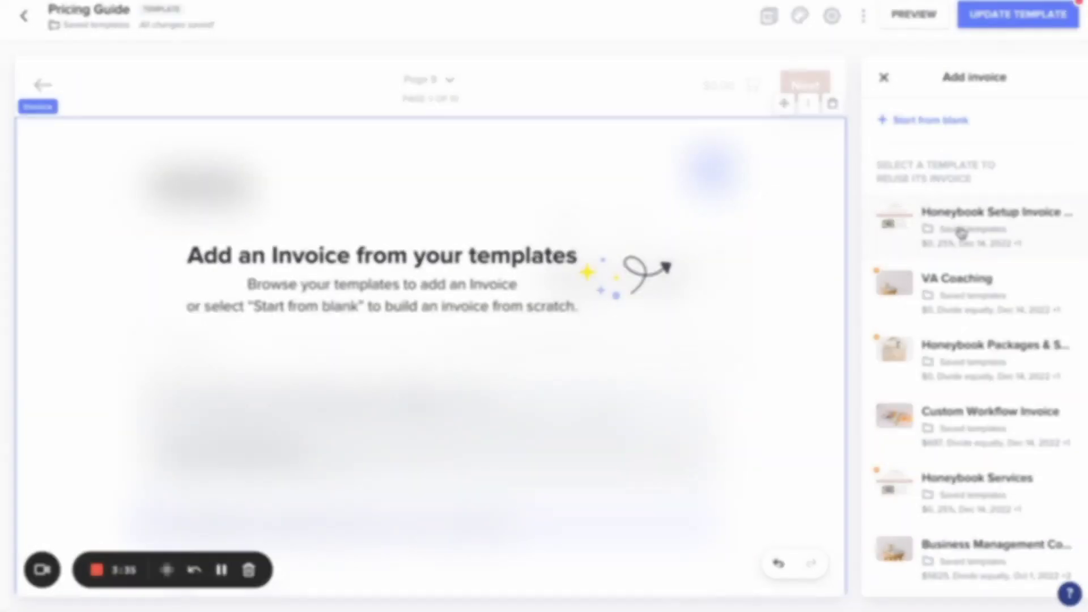
pyautogui.click(936, 128)
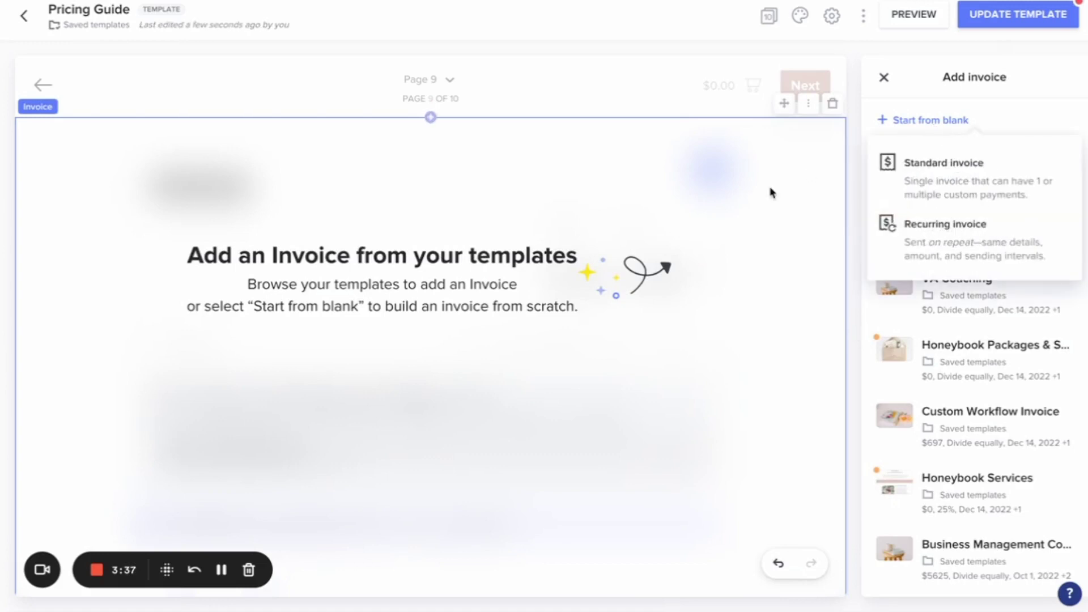
pyautogui.click(913, 171)
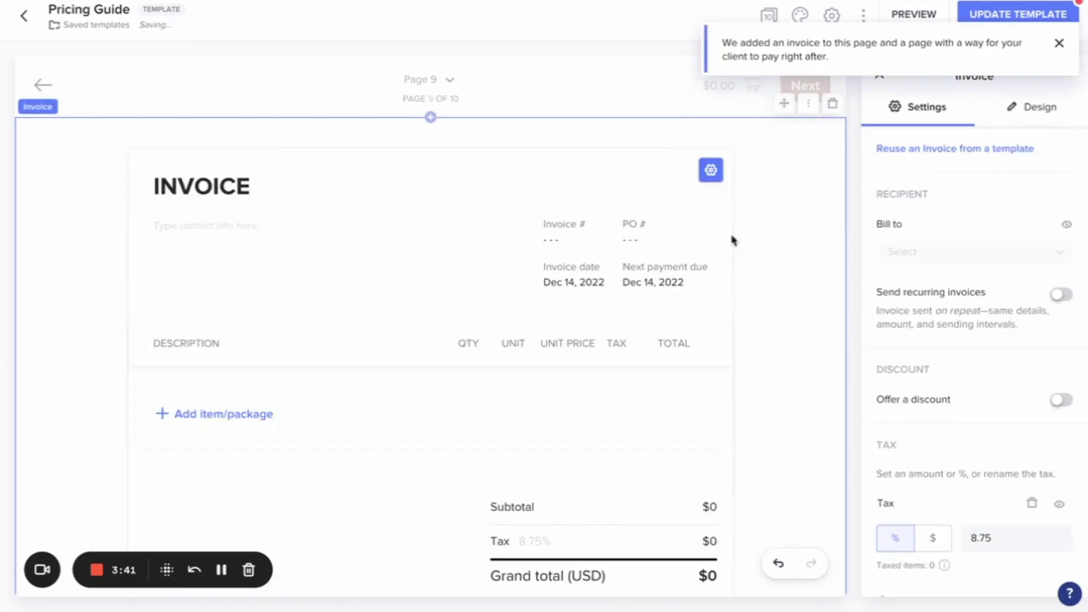
# Insert an image block holding the business logo above the invoice
pyautogui.click(431, 117)
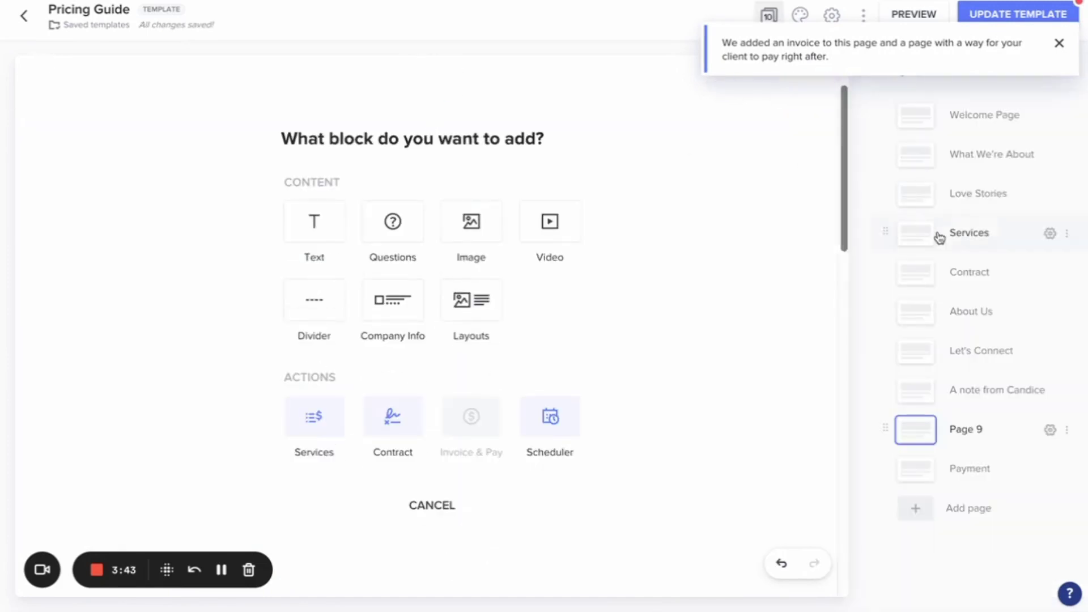
pyautogui.click(459, 221)
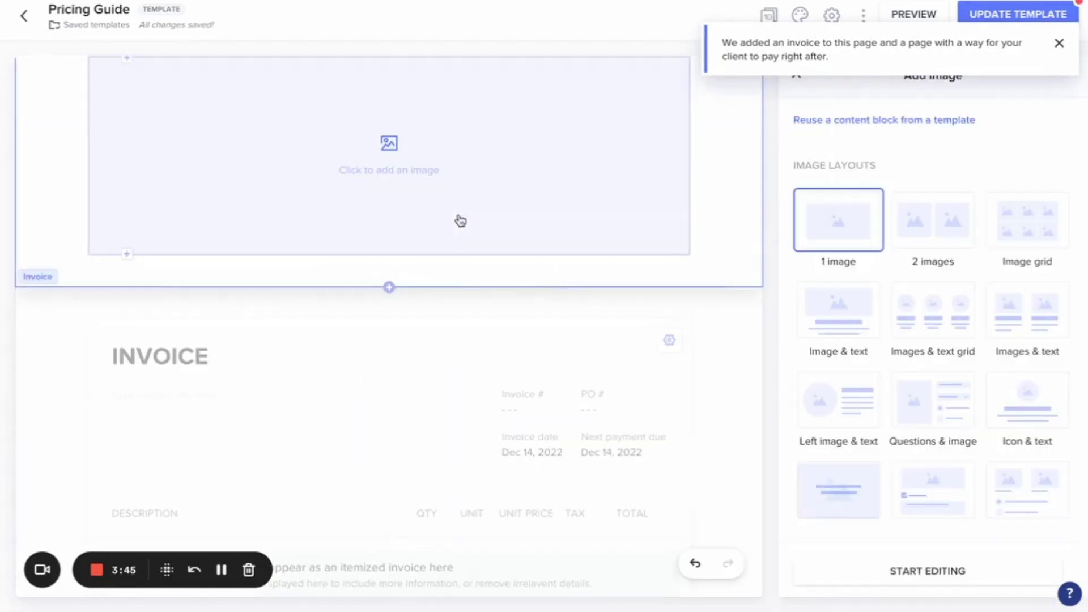
pyautogui.click(612, 185)
pyautogui.click(907, 195)
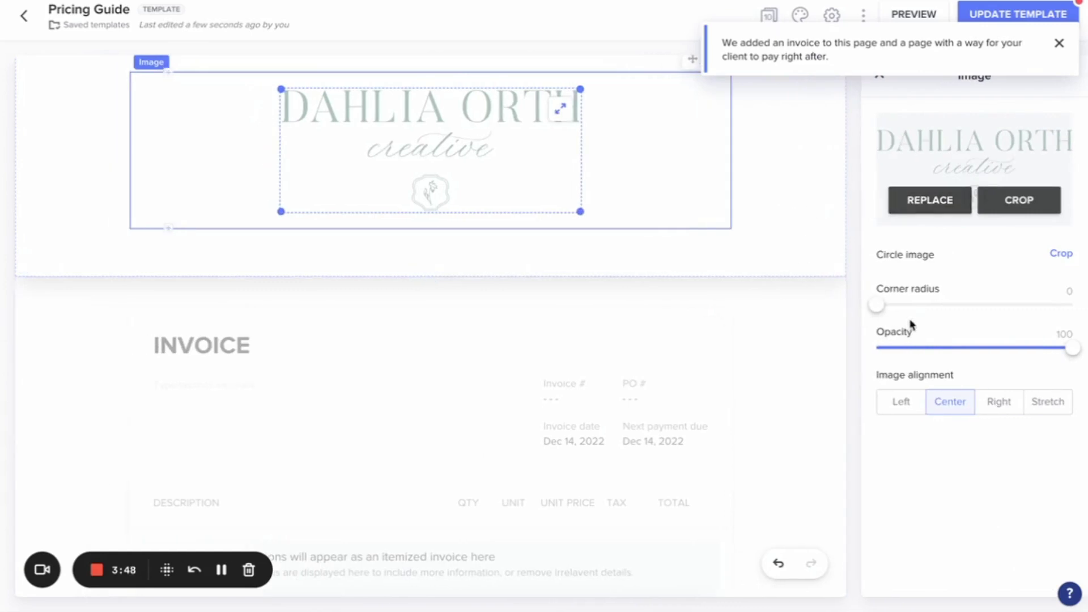
pyautogui.scroll(-5, 746, 343)
pyautogui.scroll(-1, 493, 335)
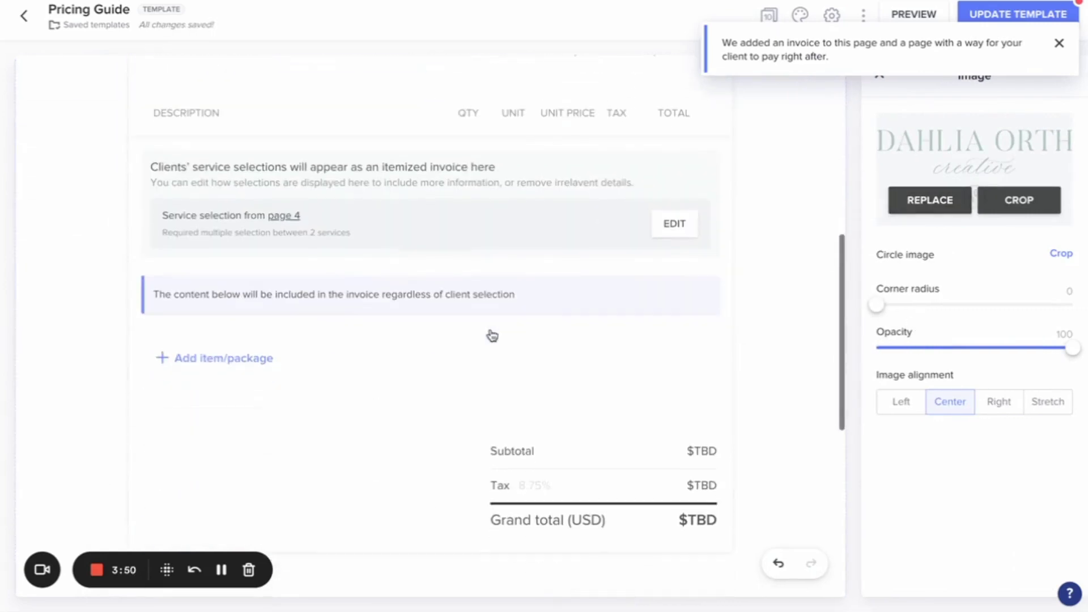
pyautogui.scroll(1, 267, 274)
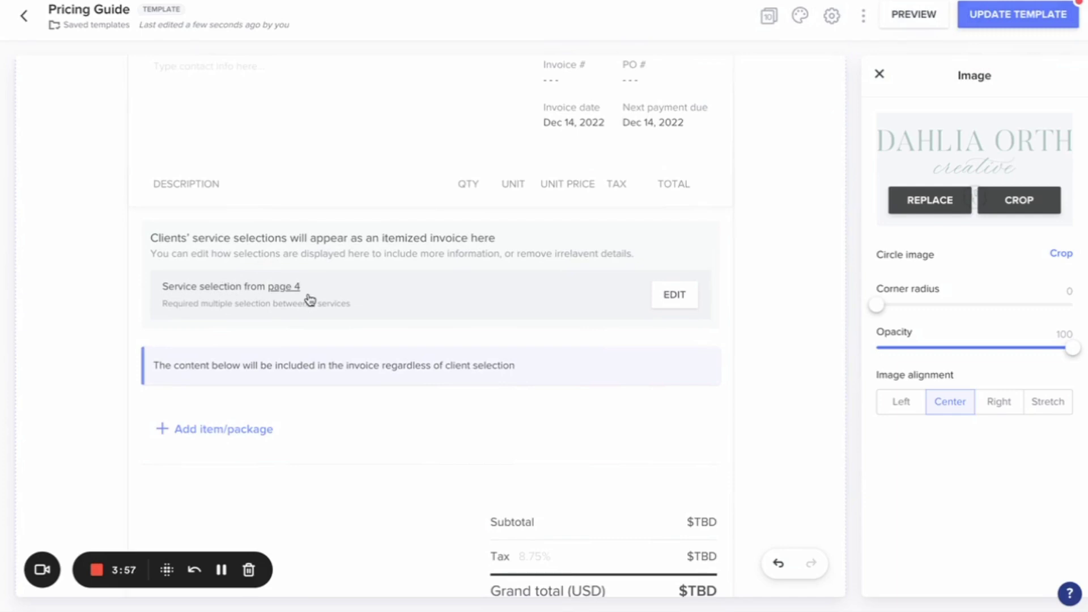
# Give the first payment a custom due date of Dec 14, 2022
pyautogui.scroll(-7, 210, 327)
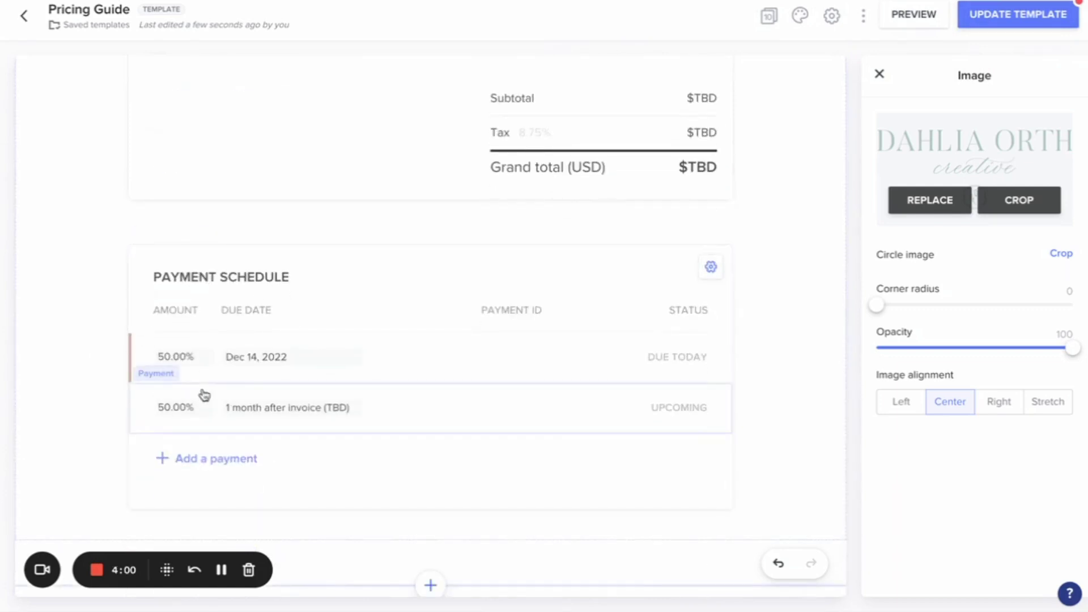
pyautogui.click(293, 369)
pyautogui.click(294, 367)
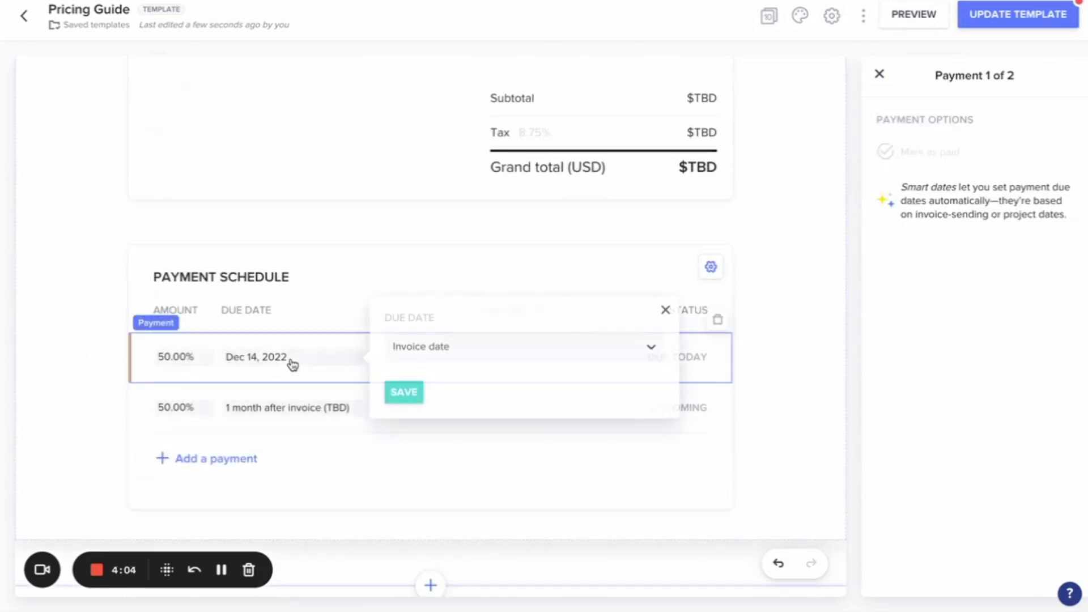
pyautogui.click(417, 354)
pyautogui.click(426, 451)
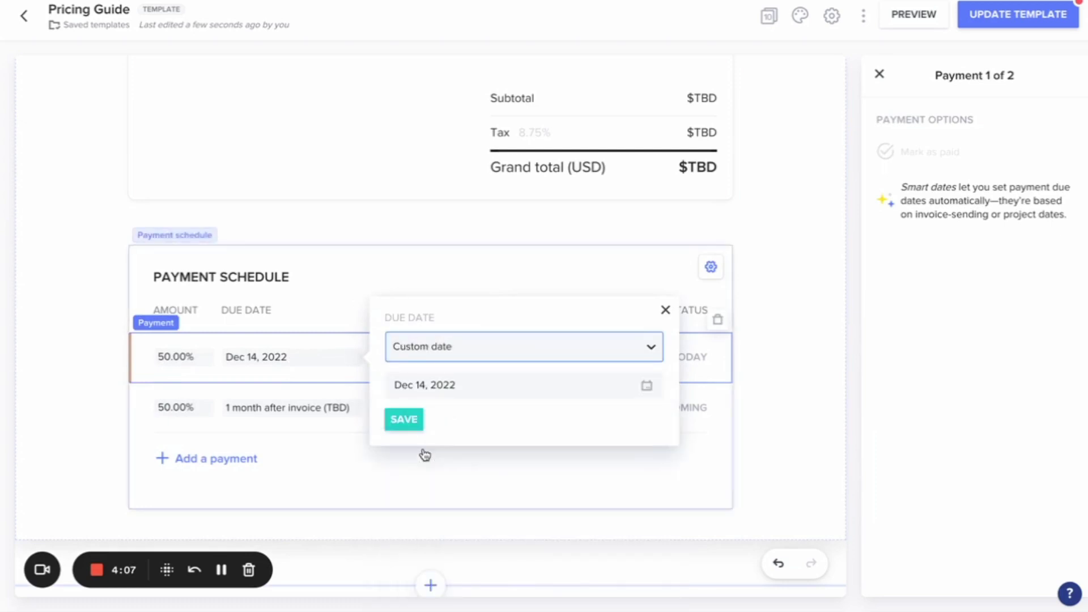
pyautogui.click(404, 420)
pyautogui.click(322, 416)
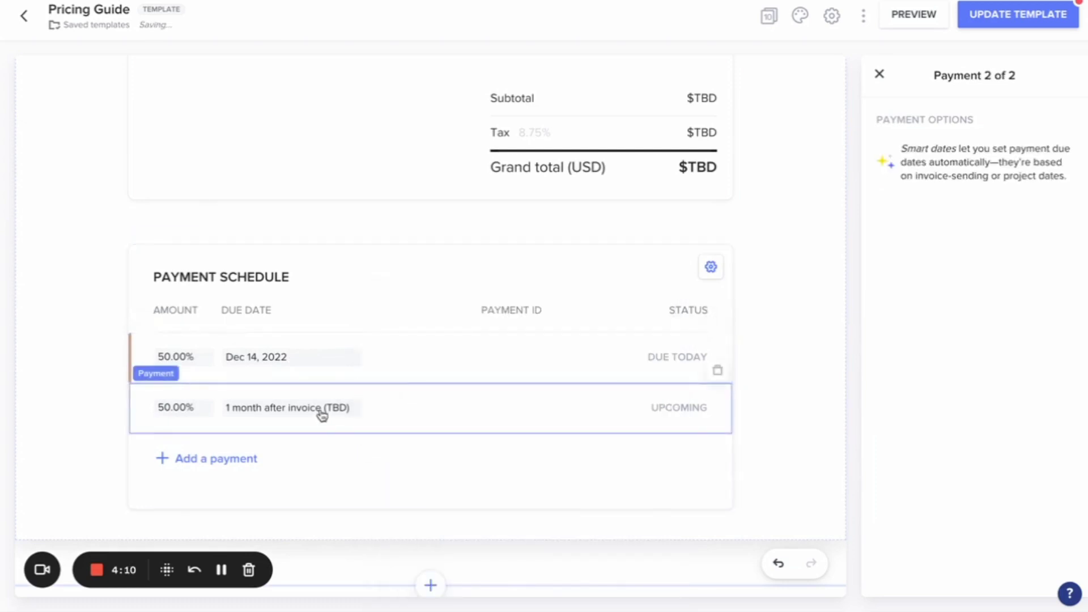
pyautogui.click(322, 415)
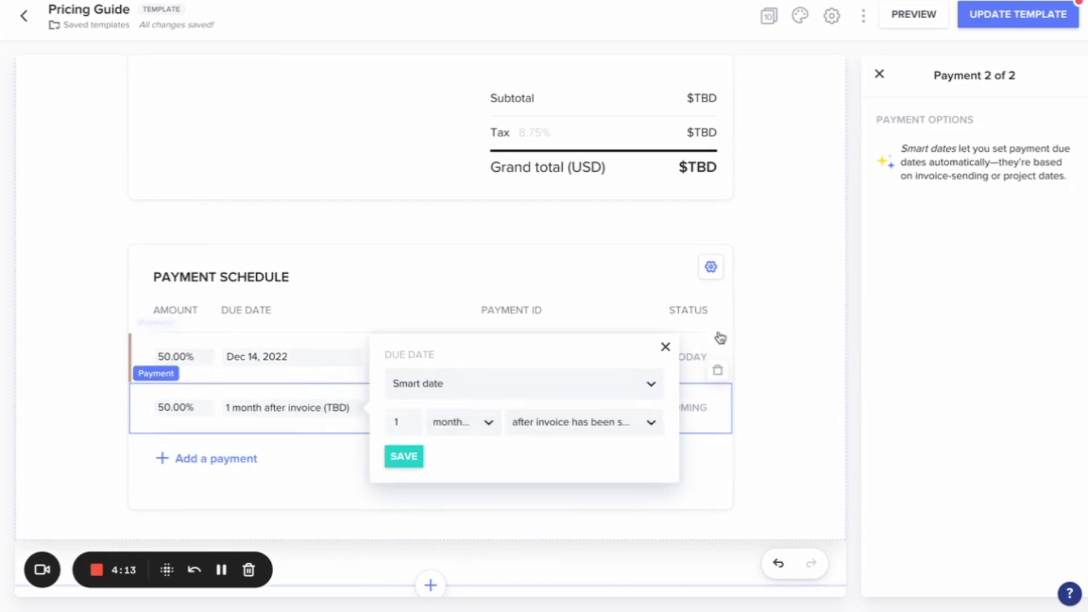
pyautogui.click(798, 304)
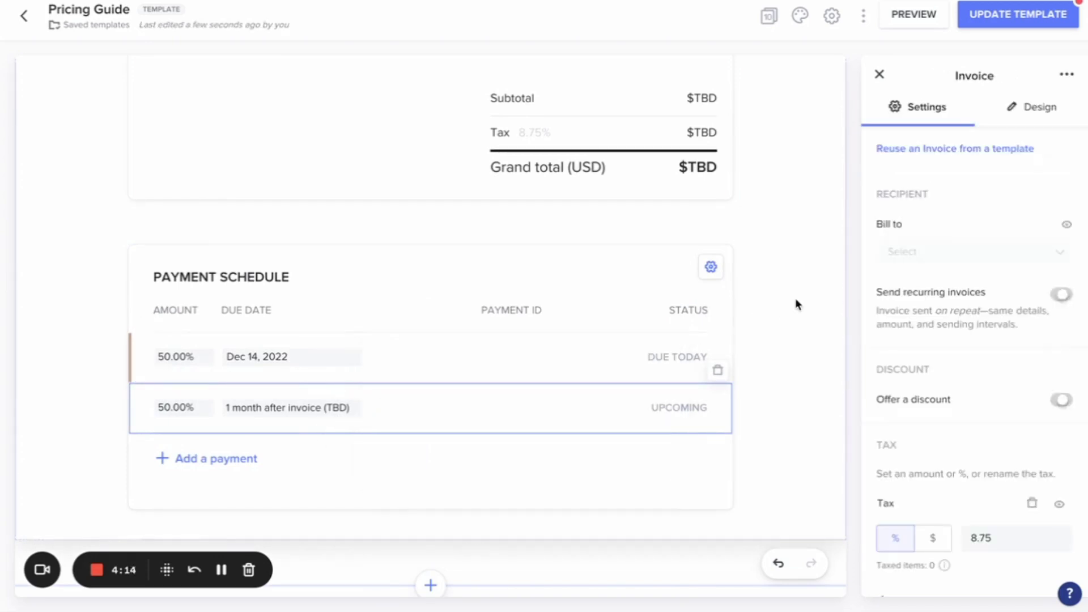
# Update the template and rename Page 9 to 'Invoice'
pyautogui.click(1016, 15)
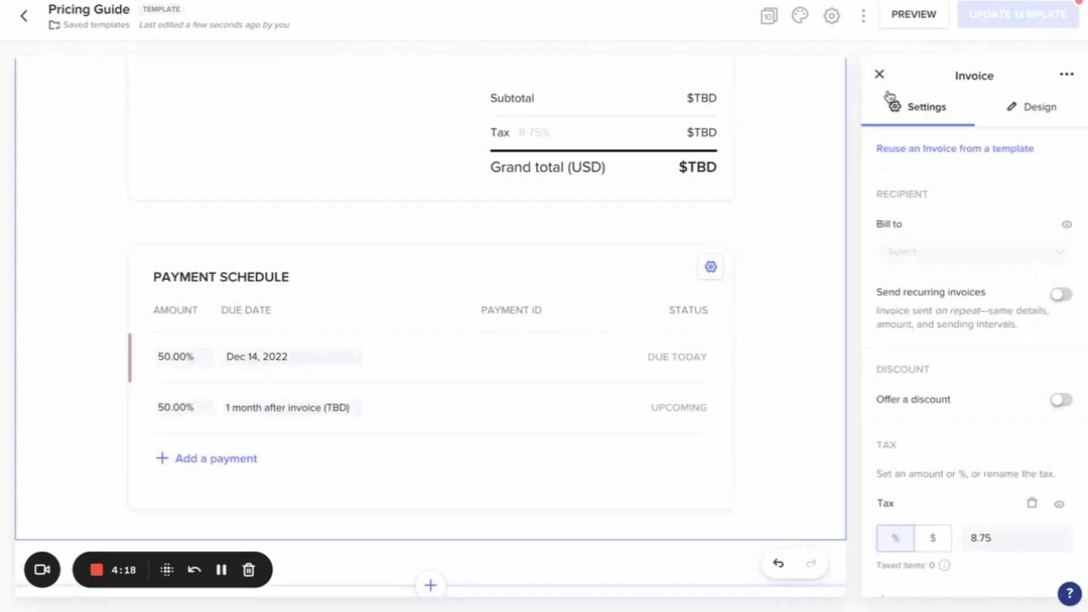
pyautogui.doubleClick(966, 429)
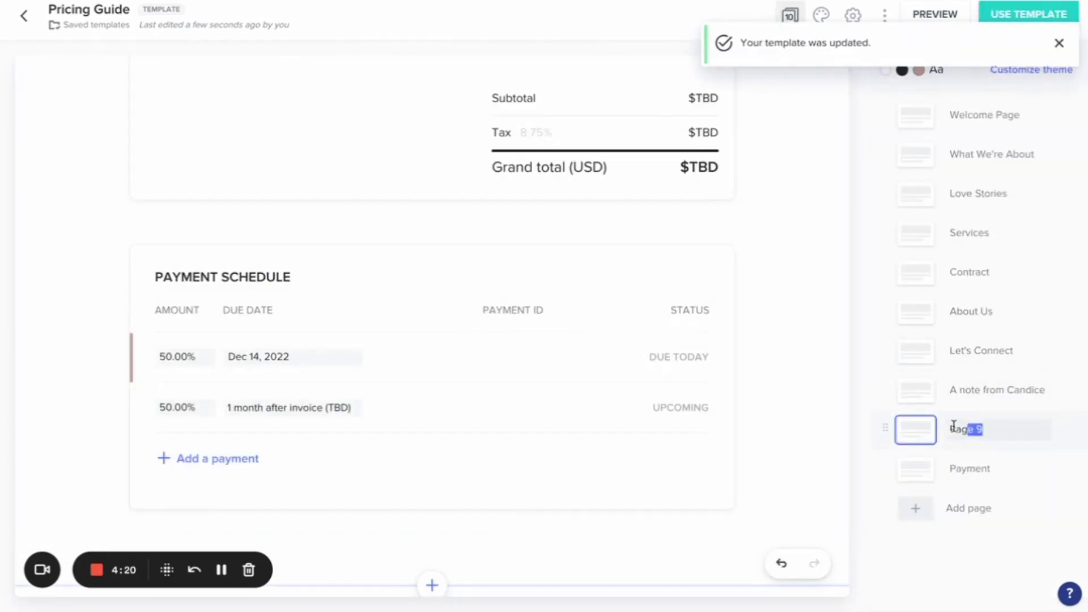
pyautogui.write('Invoice')
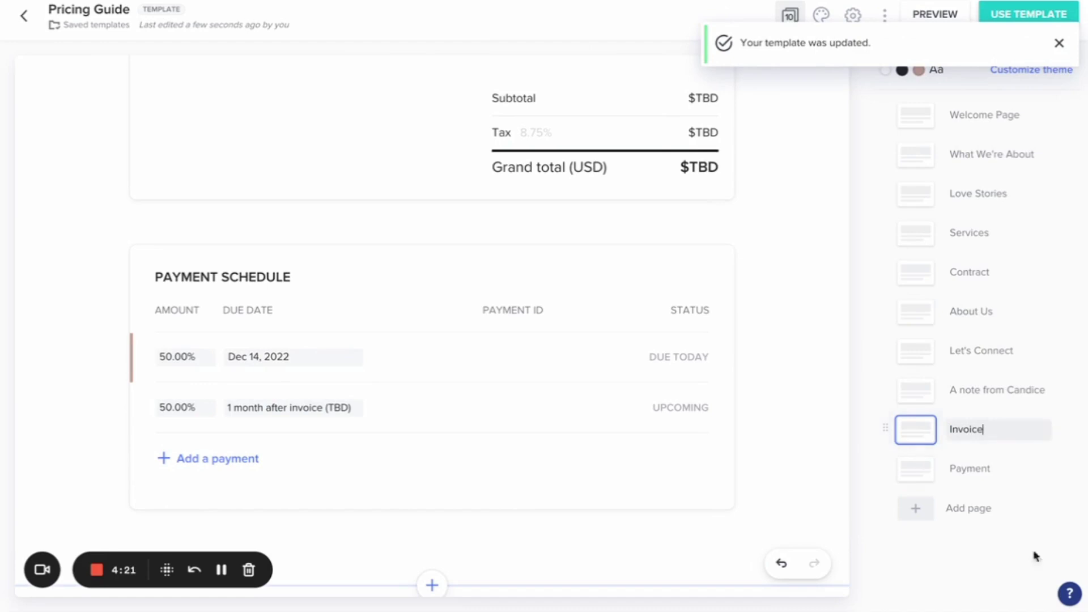
pyautogui.click(916, 470)
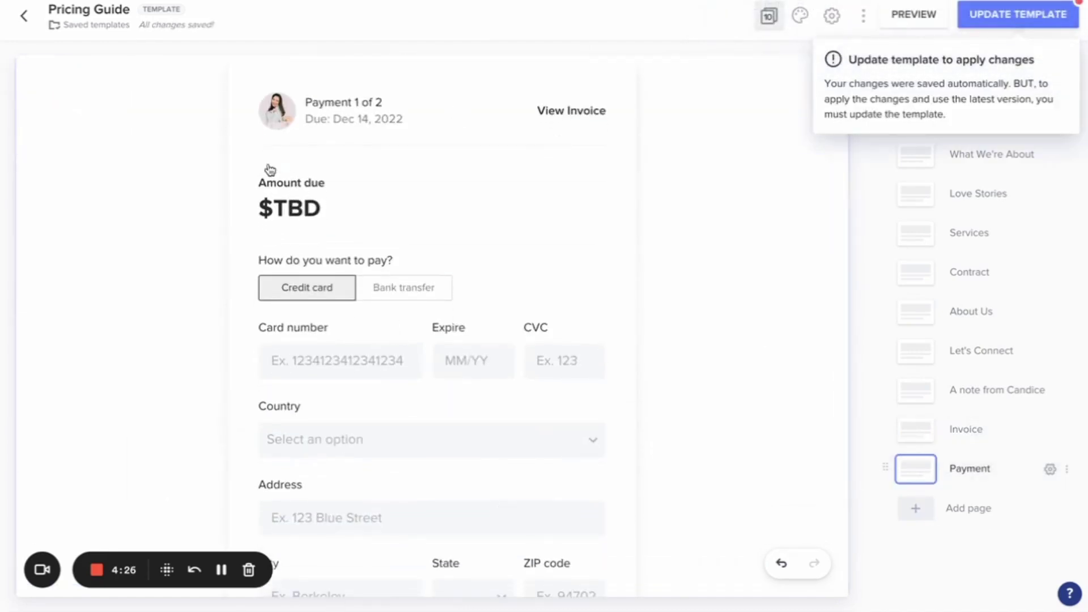
# Preview the file as a client and select the $8,500 package on the Services page
pyautogui.click(899, 16)
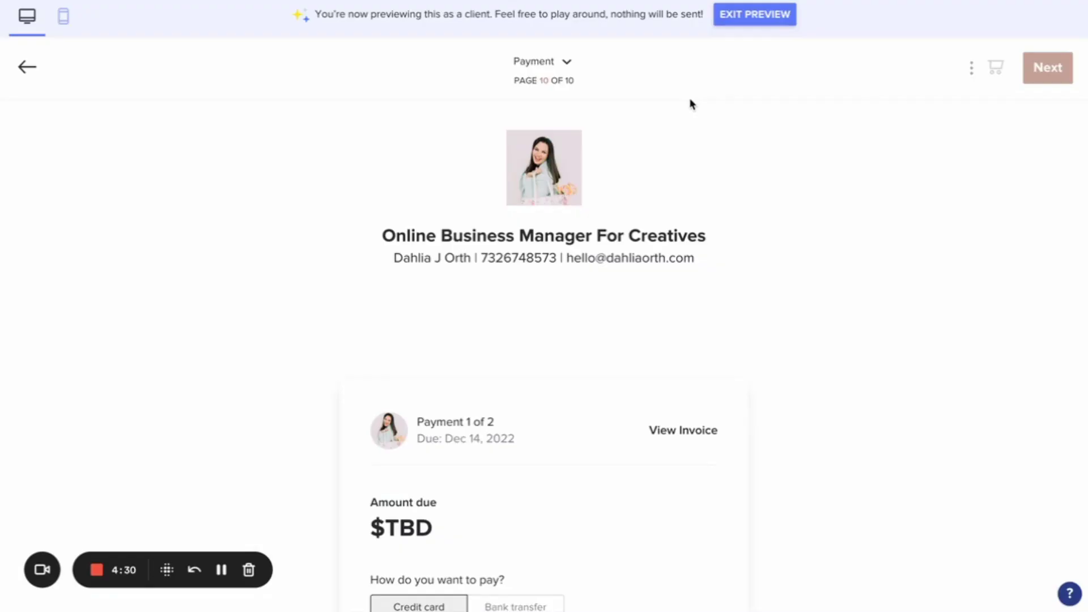
pyautogui.click(567, 63)
pyautogui.click(576, 106)
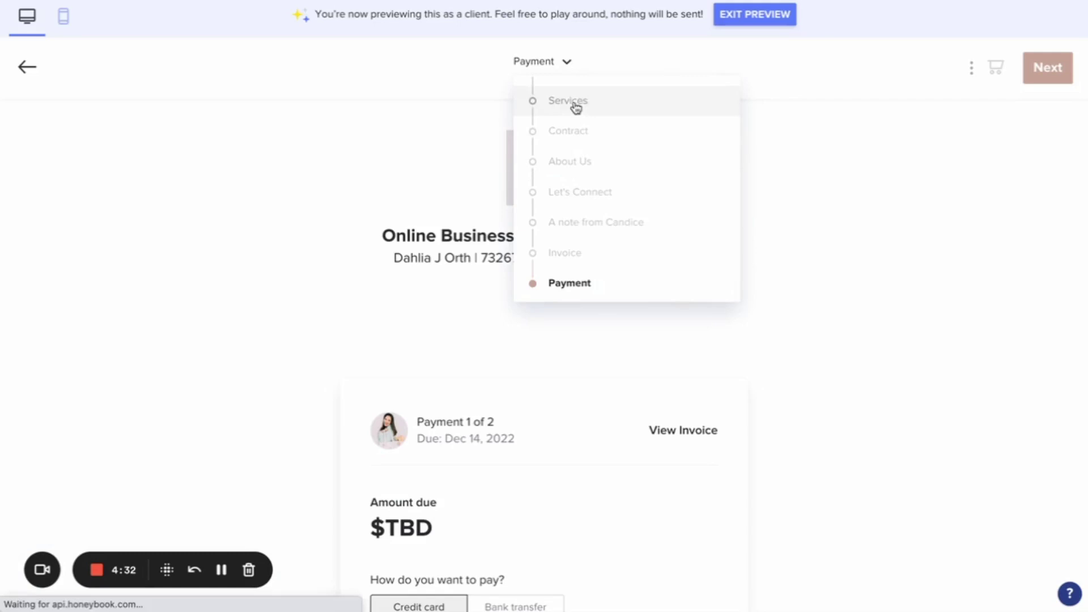
pyautogui.scroll(-7, 594, 308)
pyautogui.click(810, 251)
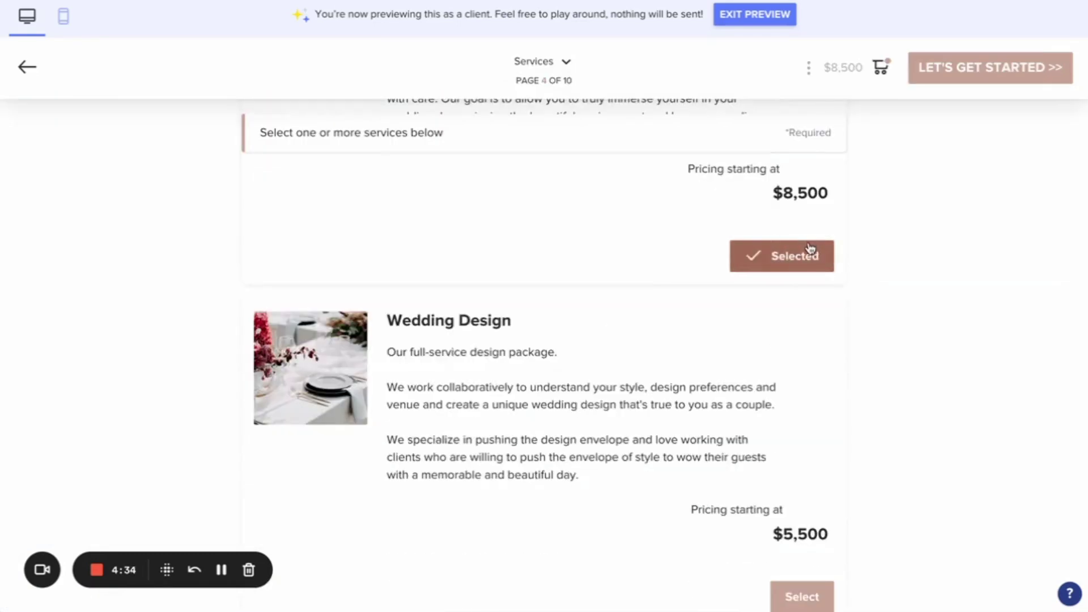
# Review the Invoice page, then reach the Payment page requesting $4,250.00 due Dec 14, 2022
pyautogui.click(593, 79)
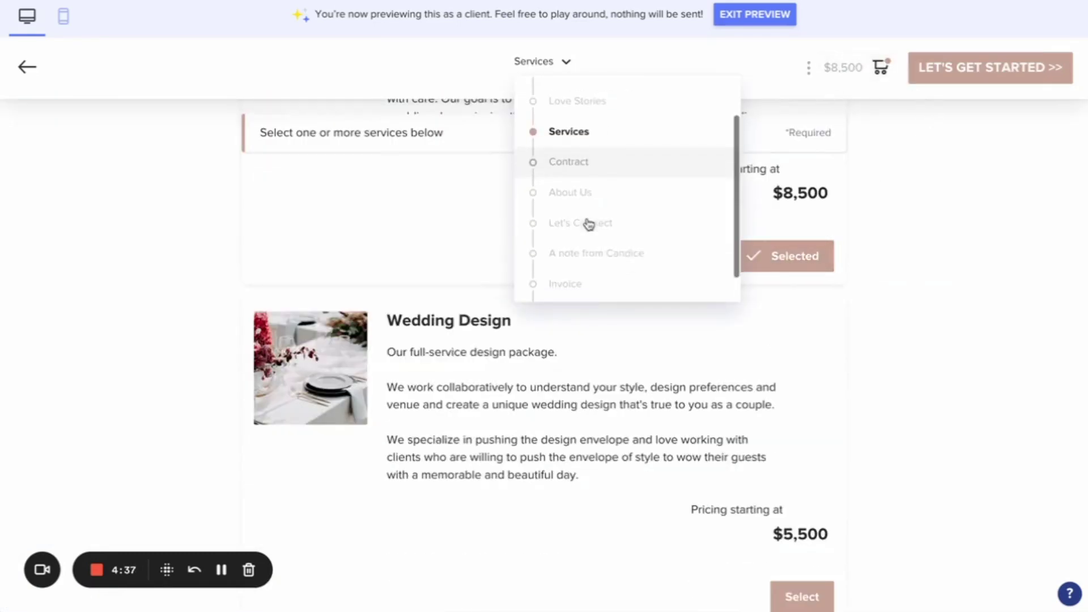
pyautogui.scroll(-1, 593, 238)
pyautogui.click(593, 256)
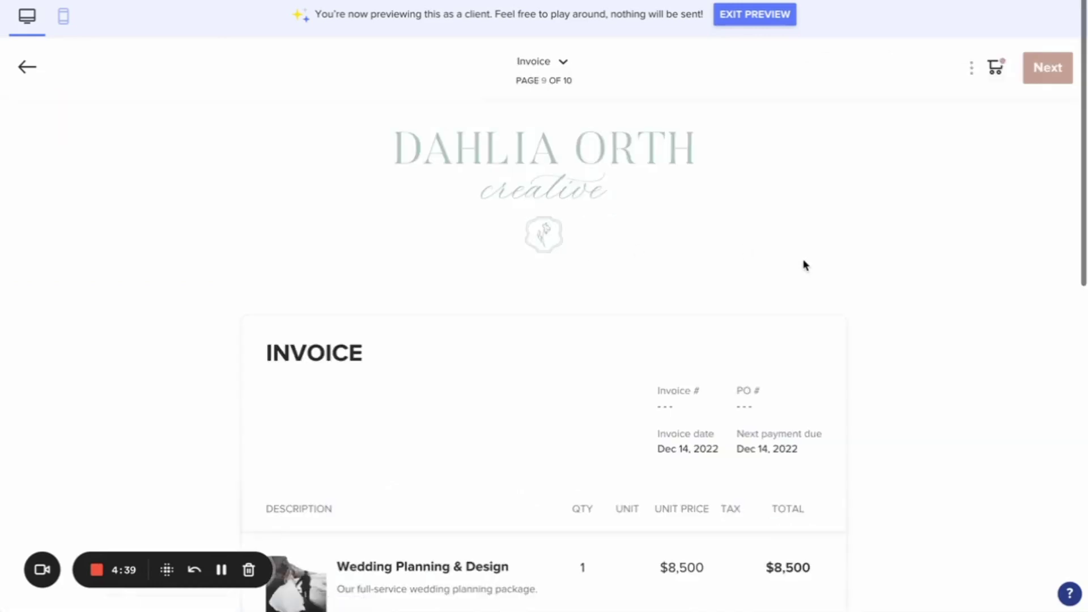
pyautogui.scroll(-5, 804, 264)
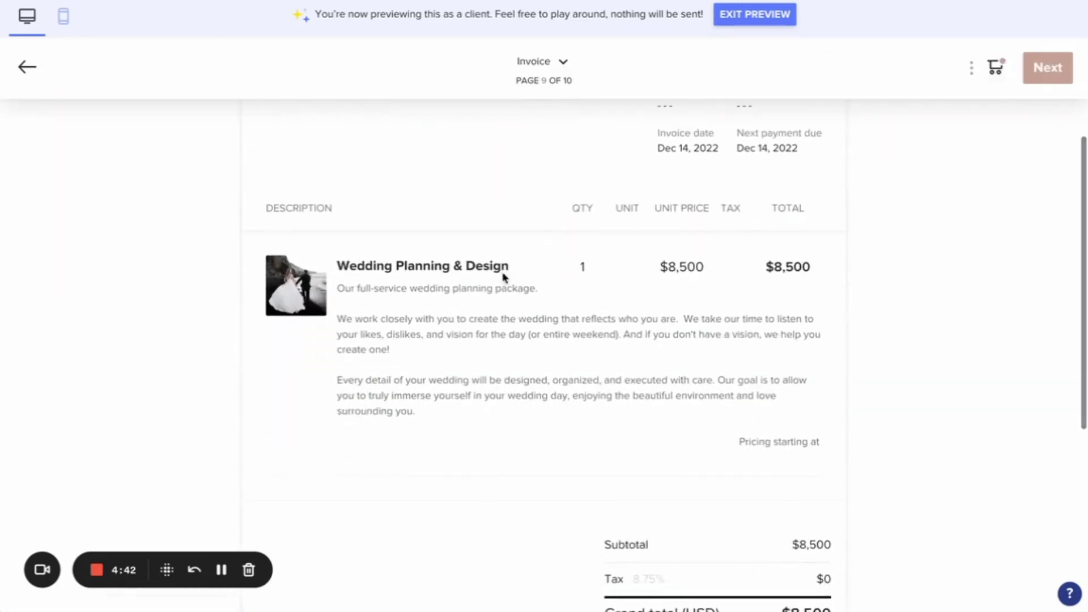
pyautogui.scroll(-7, 645, 289)
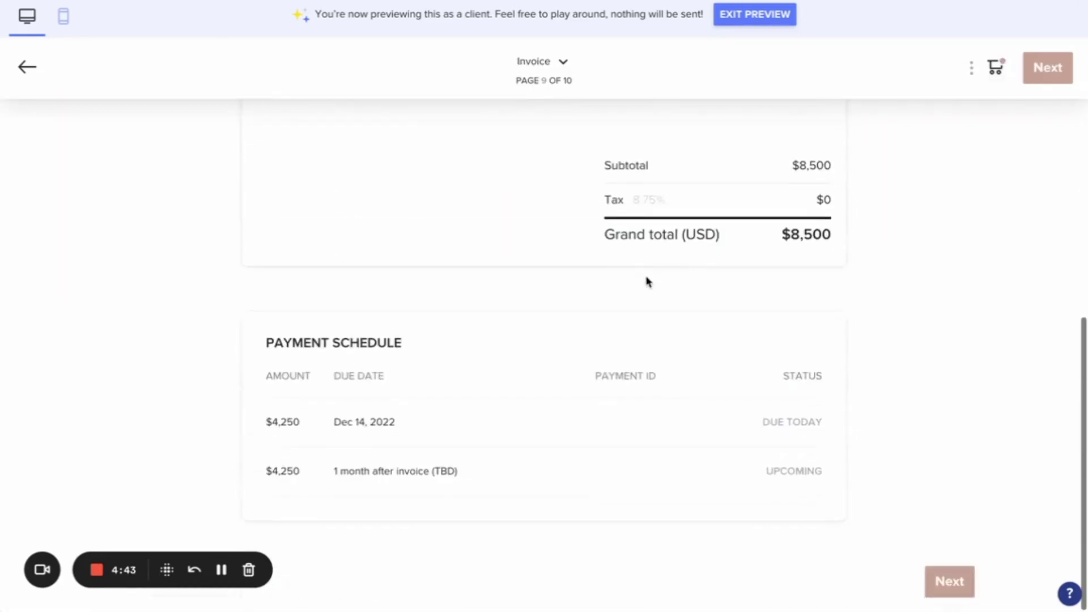
pyautogui.scroll(8, 637, 273)
pyautogui.scroll(-8, 513, 380)
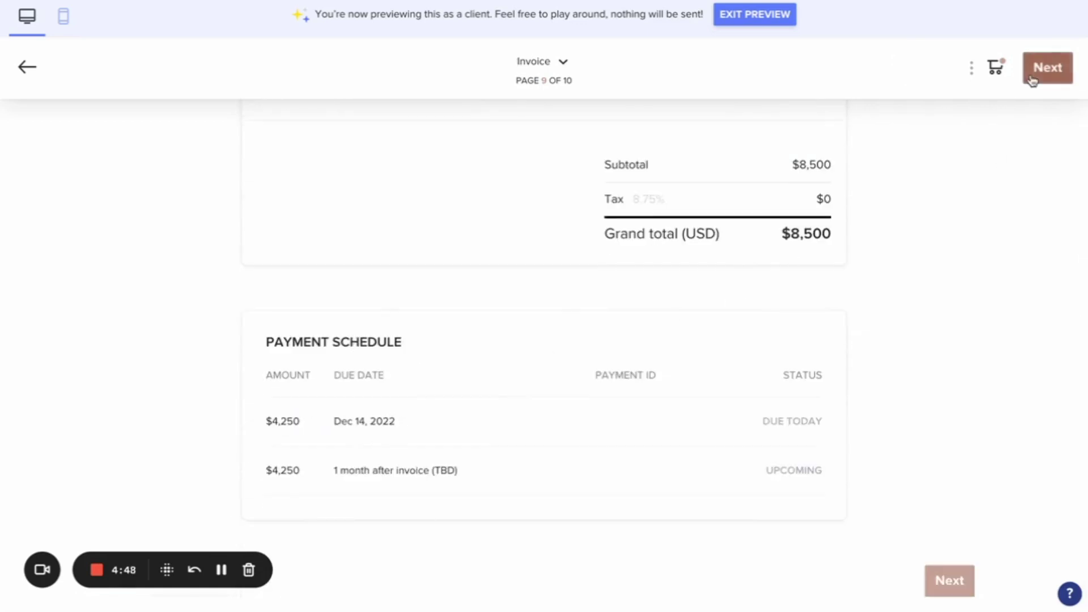
pyautogui.click(1048, 68)
pyautogui.scroll(-3, 708, 312)
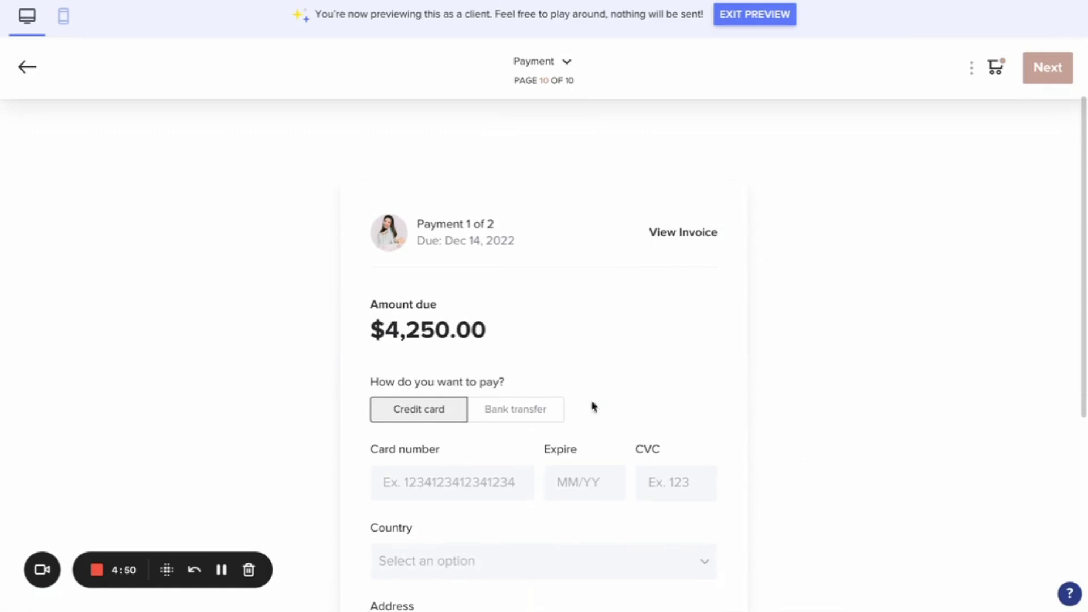